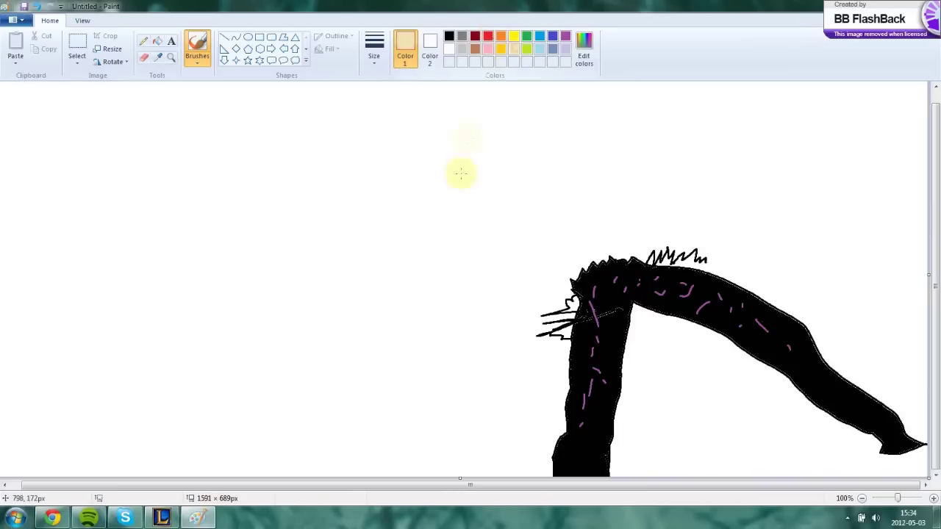
Sketch the torso with chest and belly details in light yellow, and add a small rose and gold mark at the waist
{"action": "left_click_drag", "start_coordinate": [640, 259], "coordinate": [624, 210]}
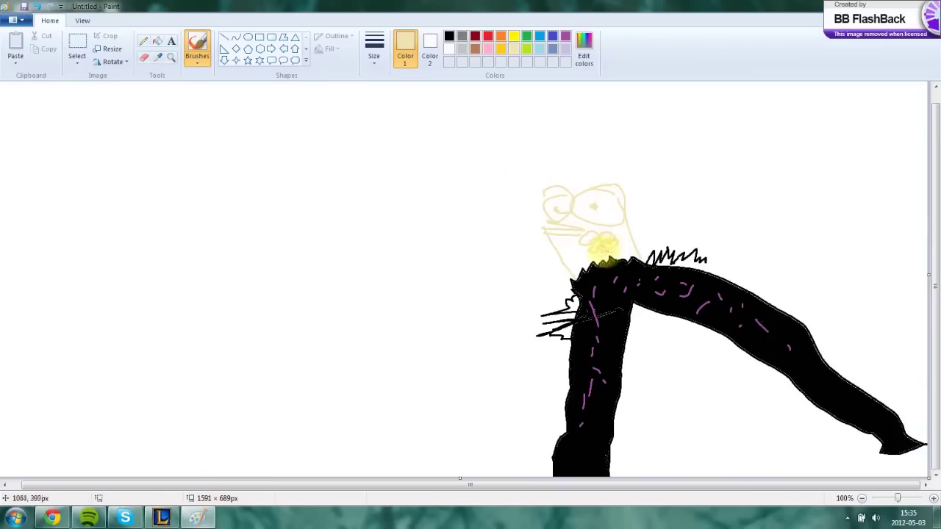
{"action": "left_click", "coordinate": [487, 48]}
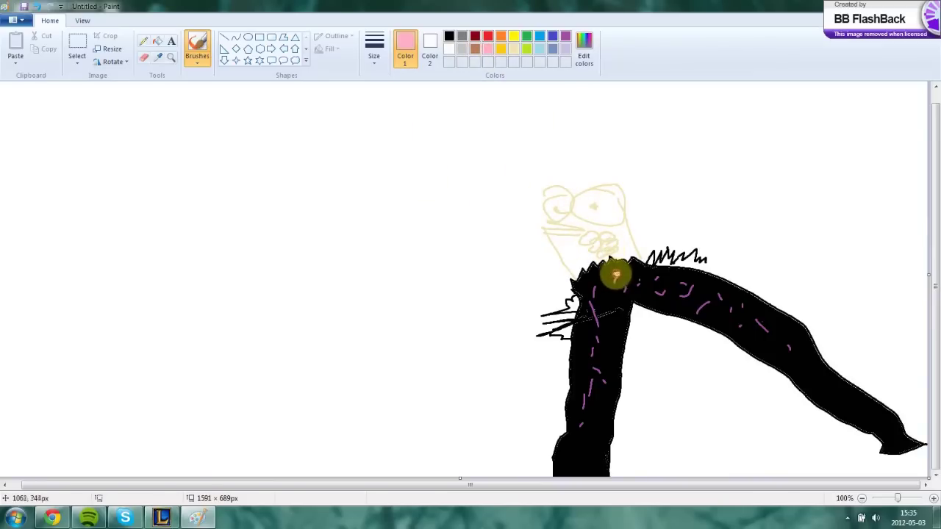
{"action": "left_click", "coordinate": [620, 272]}
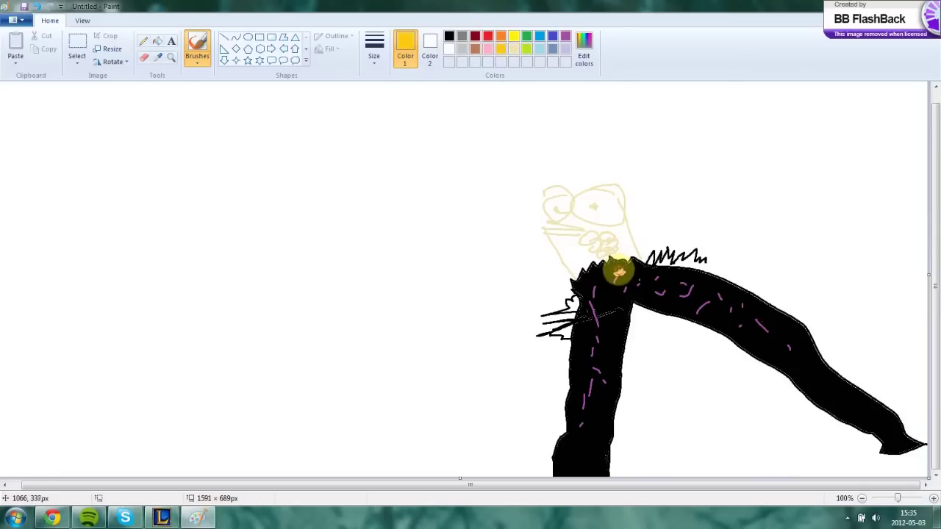
{"action": "left_click", "coordinate": [449, 37]}
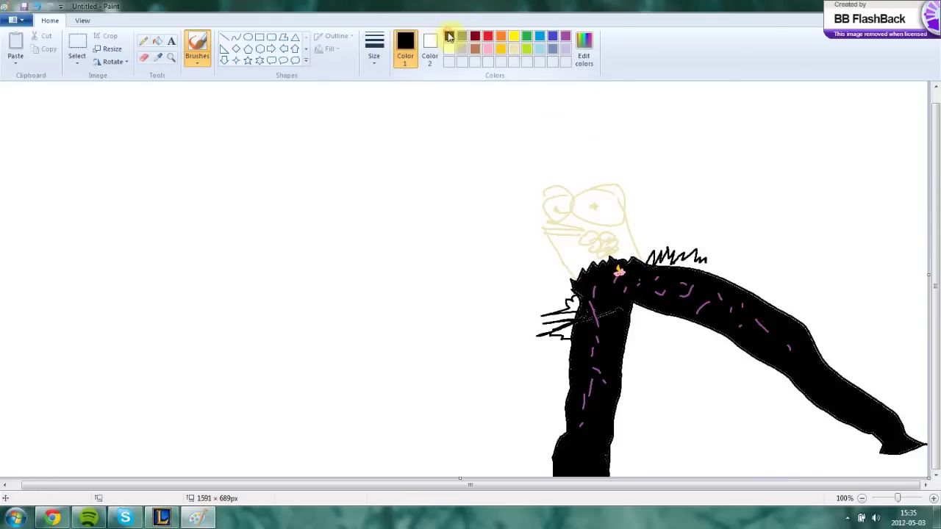
Colour the torso area above the black legs with airbrushed gold and light yellow
{"action": "left_click", "coordinate": [514, 49]}
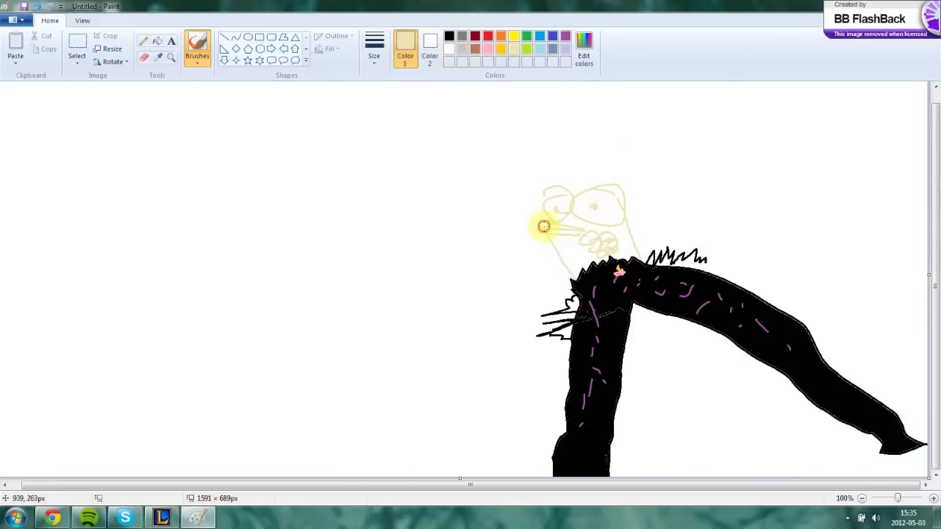
{"action": "left_click", "coordinate": [205, 68]}
{"action": "left_click", "coordinate": [626, 248]}
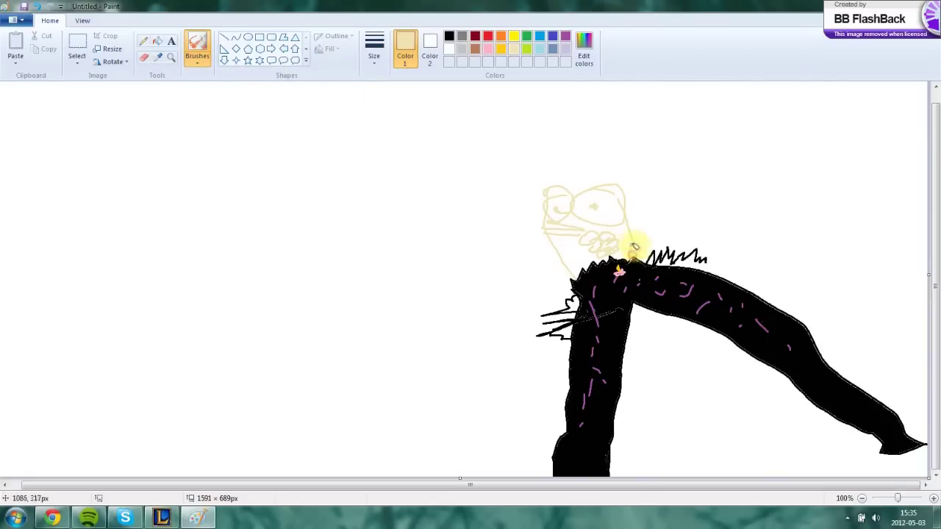
{"action": "left_click", "coordinate": [501, 49]}
{"action": "mouse_move", "coordinate": [608, 216]}
{"action": "left_mouse_down"}
{"action": "mouse_move", "coordinate": [610, 203]}
{"action": "mouse_move", "coordinate": [594, 201]}
{"action": "mouse_move", "coordinate": [584, 235]}
{"action": "mouse_move", "coordinate": [546, 149]}
{"action": "left_mouse_up"}
{"action": "left_click", "coordinate": [203, 66]}
{"action": "left_click", "coordinate": [267, 86]}
{"action": "left_click", "coordinate": [375, 57]}
{"action": "left_click", "coordinate": [400, 150]}
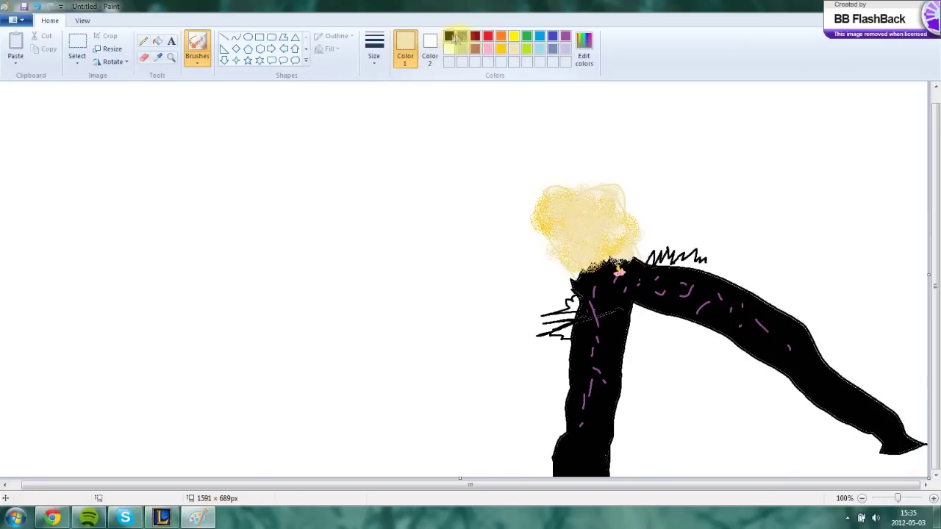
Outline the torso, chest and belly details in black, and draw two long arm lines extending from its left shoulder side
{"action": "left_click", "coordinate": [449, 36]}
{"action": "left_click", "coordinate": [197, 63]}
{"action": "left_click", "coordinate": [220, 81]}
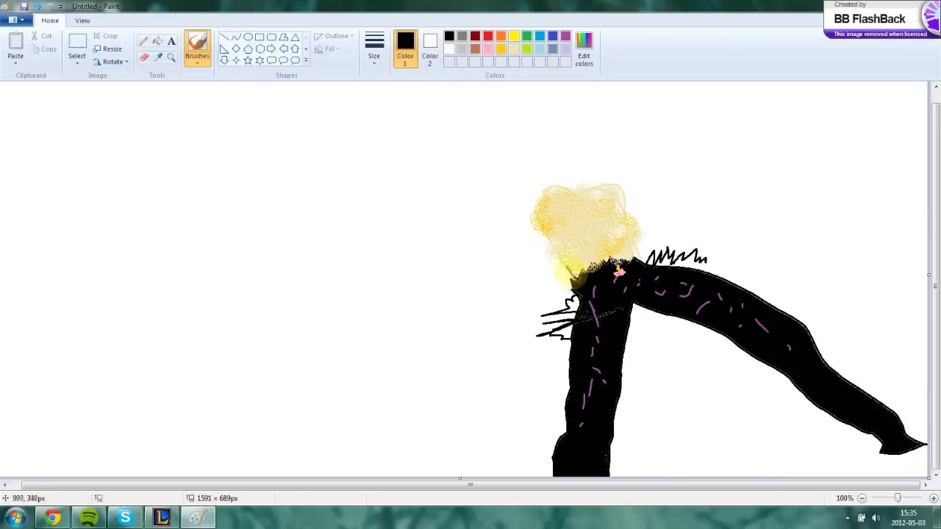
{"action": "left_click_drag", "start_coordinate": [621, 213], "coordinate": [642, 263]}
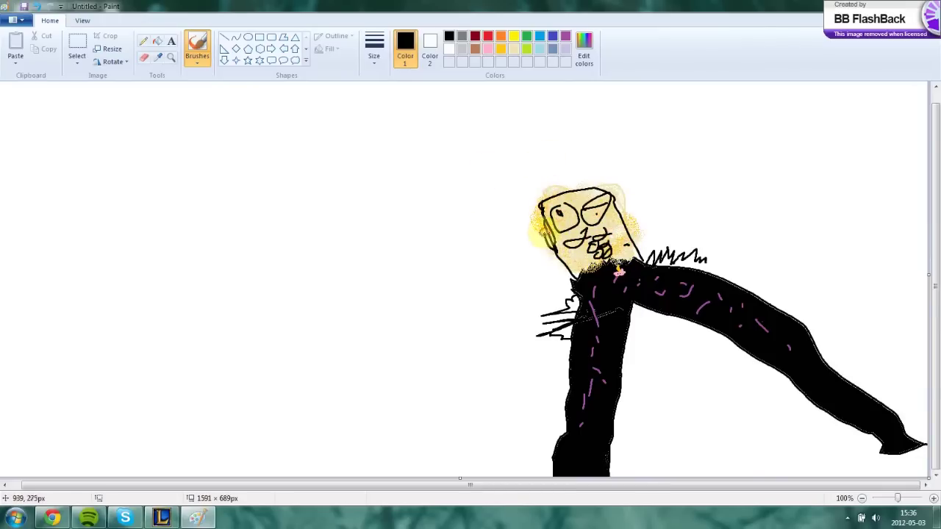
{"action": "mouse_move", "coordinate": [513, 176]}
{"action": "left_mouse_down"}
{"action": "mouse_move", "coordinate": [434, 212]}
{"action": "mouse_move", "coordinate": [415, 211]}
{"action": "left_mouse_up"}
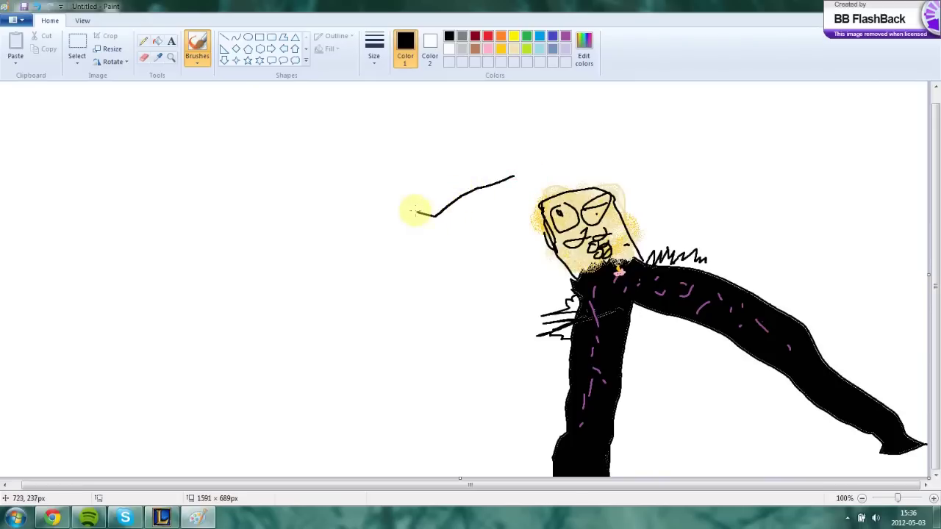
{"action": "left_click_drag", "start_coordinate": [540, 209], "coordinate": [401, 231]}
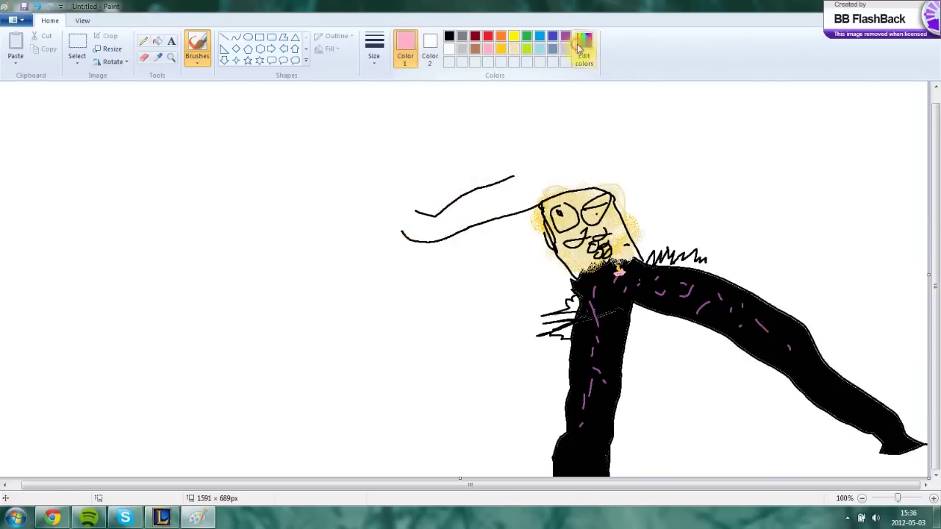
Mix a custom purple and airbrush a dense swirl with wide surrounding rings at the end of the outstretched arm
{"action": "left_click", "coordinate": [583, 48]}
{"action": "left_click", "coordinate": [559, 192]}
{"action": "left_click", "coordinate": [362, 338]}
{"action": "left_click", "coordinate": [199, 66]}
{"action": "left_click", "coordinate": [267, 89]}
{"action": "mouse_move", "coordinate": [375, 198]}
{"action": "left_mouse_down"}
{"action": "mouse_move", "coordinate": [420, 211]}
{"action": "mouse_move", "coordinate": [281, 326]}
{"action": "mouse_move", "coordinate": [301, 158]}
{"action": "mouse_move", "coordinate": [336, 90]}
{"action": "left_mouse_up"}
{"action": "mouse_move", "coordinate": [382, 187]}
{"action": "left_mouse_down"}
{"action": "mouse_move", "coordinate": [423, 180]}
{"action": "mouse_move", "coordinate": [367, 196]}
{"action": "mouse_move", "coordinate": [382, 242]}
{"action": "mouse_move", "coordinate": [413, 230]}
{"action": "left_mouse_up"}
Draw the hand at the arm's end and long curved claws around the purple swirl in black
{"action": "left_click", "coordinate": [450, 36]}
{"action": "left_click", "coordinate": [197, 60]}
{"action": "left_click", "coordinate": [199, 79]}
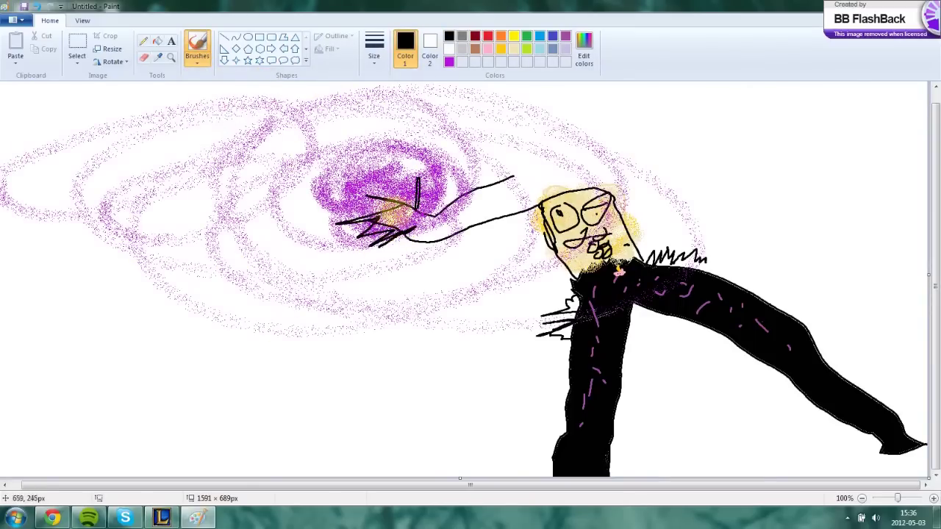
{"action": "mouse_move", "coordinate": [337, 186]}
{"action": "left_mouse_down"}
{"action": "mouse_move", "coordinate": [209, 342]}
{"action": "mouse_move", "coordinate": [279, 250]}
{"action": "mouse_move", "coordinate": [319, 424]}
{"action": "mouse_move", "coordinate": [335, 219]}
{"action": "left_mouse_up"}
{"action": "mouse_move", "coordinate": [361, 129]}
{"action": "left_mouse_down"}
{"action": "mouse_move", "coordinate": [516, 95]}
{"action": "mouse_move", "coordinate": [415, 141]}
{"action": "mouse_move", "coordinate": [450, 162]}
{"action": "mouse_move", "coordinate": [377, 195]}
{"action": "left_mouse_up"}
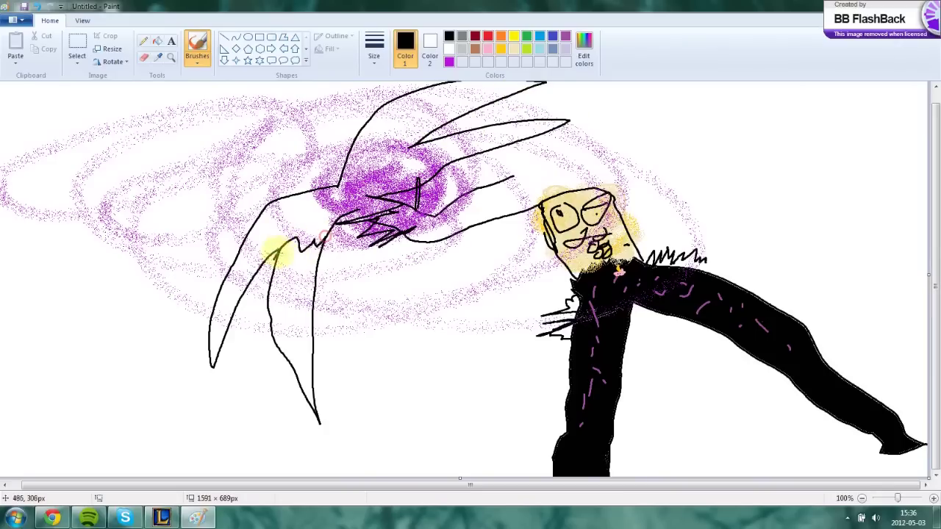
{"action": "left_click_drag", "start_coordinate": [323, 156], "coordinate": [417, 146]}
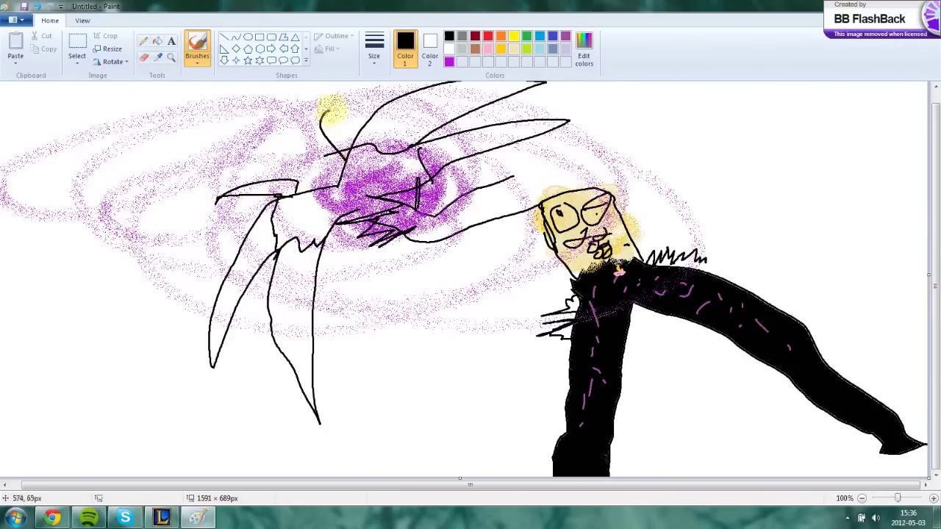
Fill the claws around the purple swirl with black
{"action": "left_click", "coordinate": [160, 44]}
{"action": "left_click", "coordinate": [330, 128]}
{"action": "left_click", "coordinate": [385, 122]}
{"action": "left_click", "coordinate": [514, 139]}
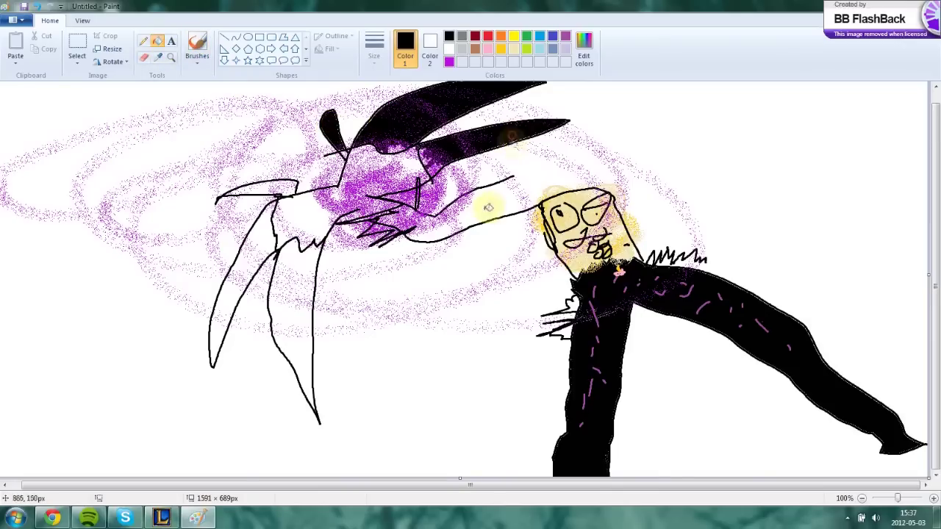
{"action": "left_click", "coordinate": [301, 282]}
{"action": "left_click", "coordinate": [239, 294]}
{"action": "left_click", "coordinate": [253, 188]}
Fill out the core of the swirl with airbrushed purple, mixing another custom purple for it
{"action": "left_click", "coordinate": [197, 62]}
{"action": "left_click", "coordinate": [261, 84]}
{"action": "left_click", "coordinate": [584, 56]}
{"action": "left_click", "coordinate": [556, 188]}
{"action": "left_click", "coordinate": [593, 229]}
{"action": "left_click", "coordinate": [362, 337]}
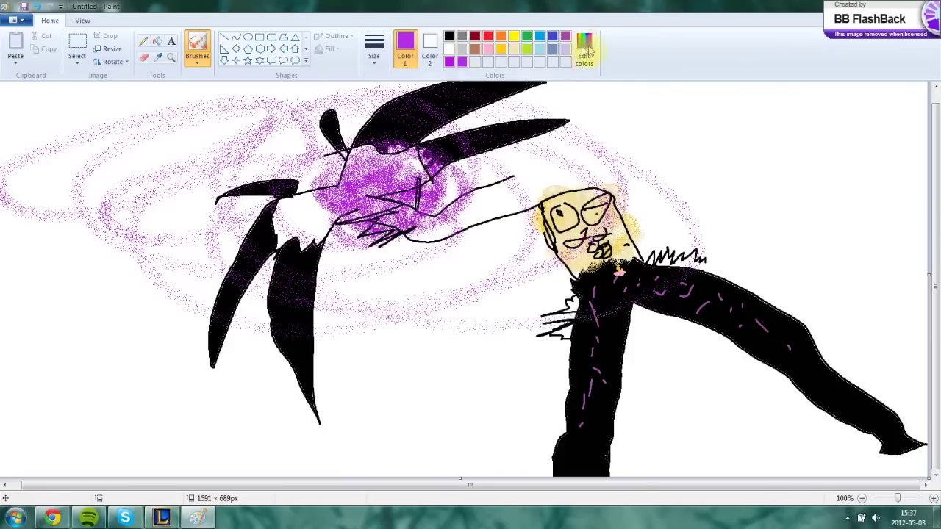
Mix a dark purple and airbrush jagged lightning streaks around the figure, plus shading on the swirl's core
{"action": "left_click", "coordinate": [584, 55]}
{"action": "left_click_drag", "start_coordinate": [600, 239], "coordinate": [600, 261]}
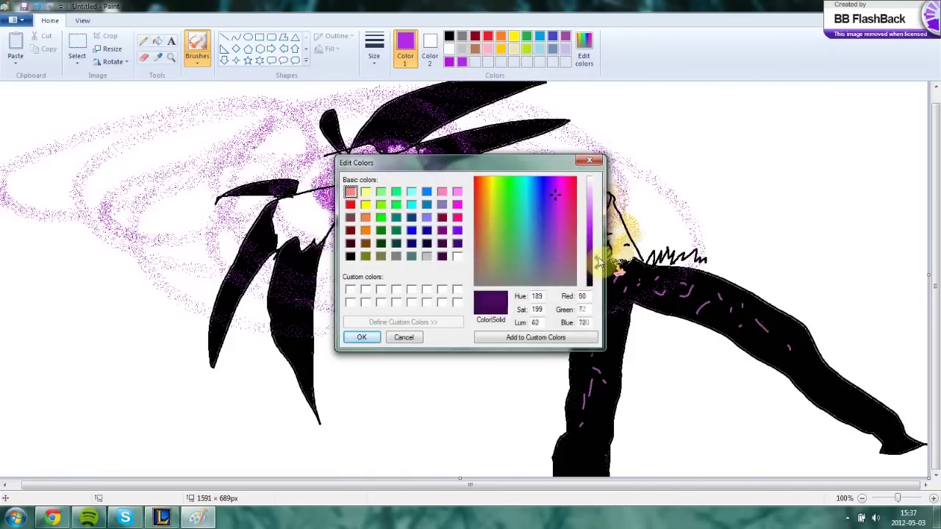
{"action": "left_click", "coordinate": [361, 337]}
{"action": "left_click_drag", "start_coordinate": [349, 182], "coordinate": [480, 423]}
{"action": "mouse_move", "coordinate": [678, 344]}
{"action": "left_mouse_down"}
{"action": "mouse_move", "coordinate": [638, 441]}
{"action": "mouse_move", "coordinate": [754, 434]}
{"action": "left_mouse_up"}
{"action": "left_click_drag", "start_coordinate": [698, 235], "coordinate": [669, 175]}
{"action": "left_click_drag", "start_coordinate": [347, 196], "coordinate": [323, 220]}
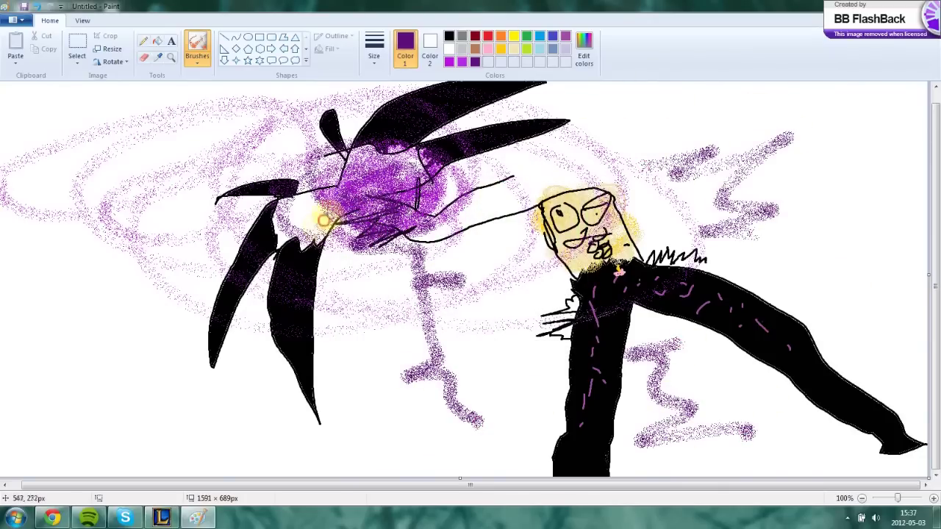
Fill the joint between the left claws with black and airbrush black shading over the purple core
{"action": "left_click", "coordinate": [197, 62]}
{"action": "left_click", "coordinate": [198, 80]}
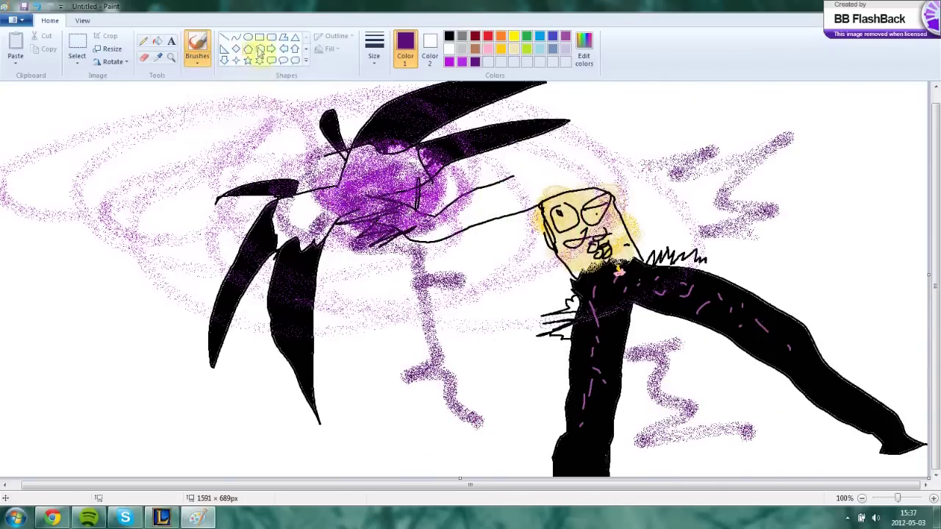
{"action": "left_click", "coordinate": [156, 41]}
{"action": "left_click", "coordinate": [449, 35]}
{"action": "left_click", "coordinate": [301, 210]}
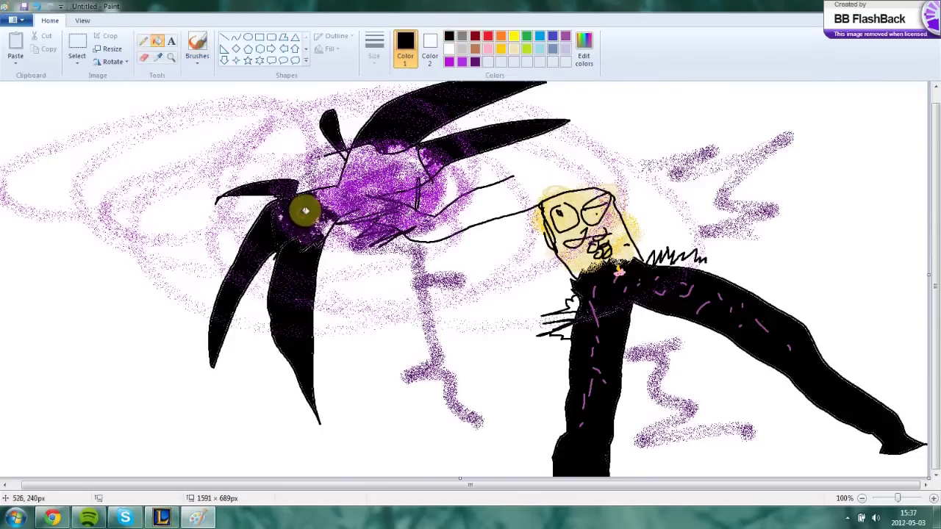
{"action": "left_click", "coordinate": [197, 59]}
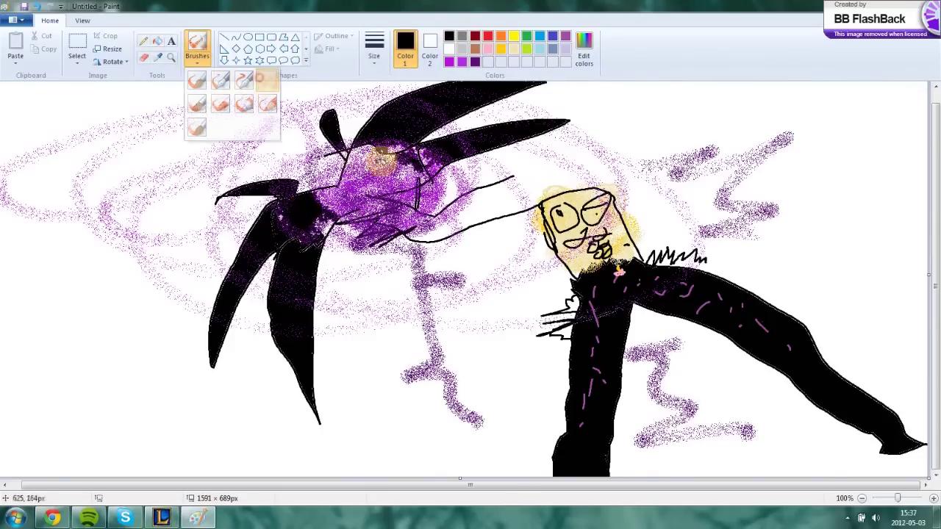
{"action": "left_click", "coordinate": [197, 78]}
{"action": "mouse_move", "coordinate": [392, 166]}
{"action": "left_mouse_down"}
{"action": "mouse_move", "coordinate": [369, 193]}
{"action": "mouse_move", "coordinate": [392, 208]}
{"action": "mouse_move", "coordinate": [379, 222]}
{"action": "mouse_move", "coordinate": [432, 224]}
{"action": "left_mouse_up"}
Close the outline of the outstretched arm at the shoulder and fill the arm with black
{"action": "left_click", "coordinate": [158, 42]}
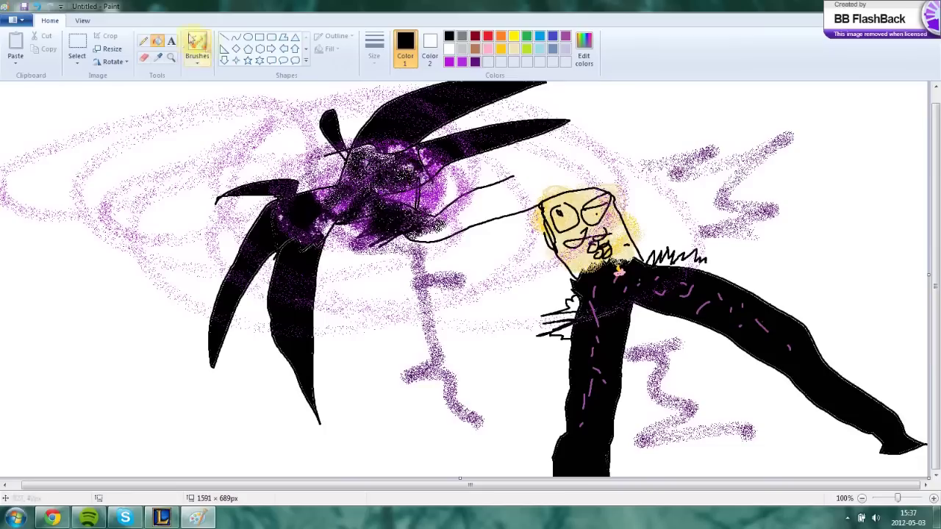
{"action": "left_click", "coordinate": [197, 60]}
{"action": "left_click", "coordinate": [200, 82]}
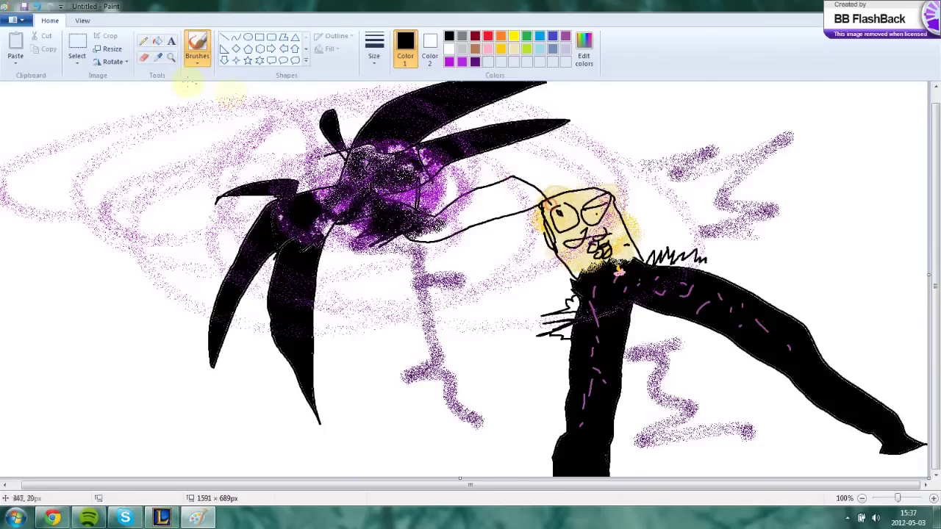
{"action": "left_click", "coordinate": [157, 41]}
{"action": "left_click", "coordinate": [441, 217]}
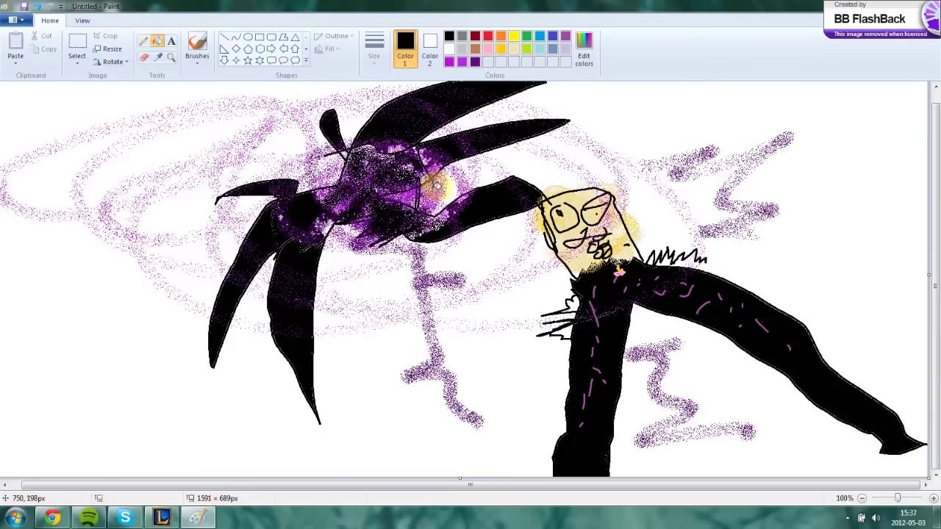
Draw a pointed shape ending in two loops above the left claws in custom purple, with short black dashes beneath it
{"action": "left_click", "coordinate": [461, 61]}
{"action": "left_click", "coordinate": [201, 66]}
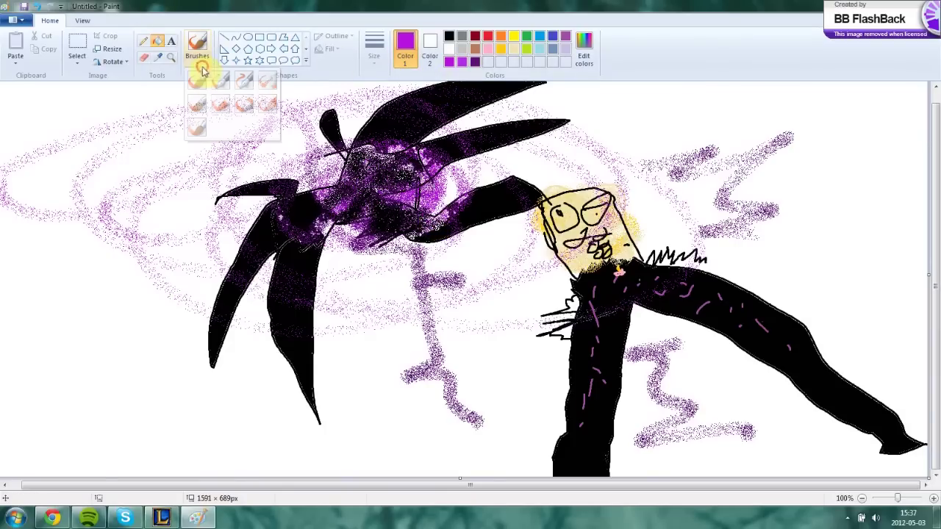
{"action": "left_click", "coordinate": [200, 78]}
{"action": "left_click_drag", "start_coordinate": [250, 141], "coordinate": [257, 147]}
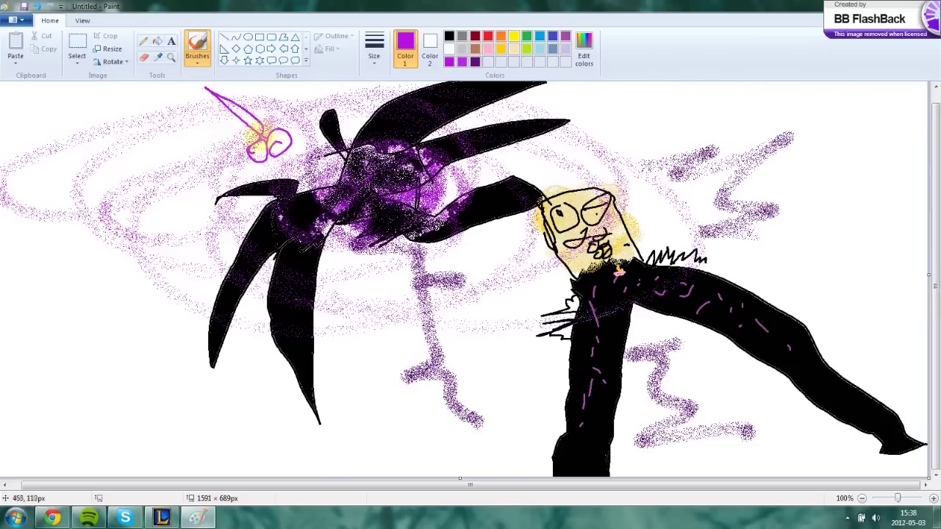
{"action": "left_click", "coordinate": [200, 65]}
{"action": "left_click", "coordinate": [200, 81]}
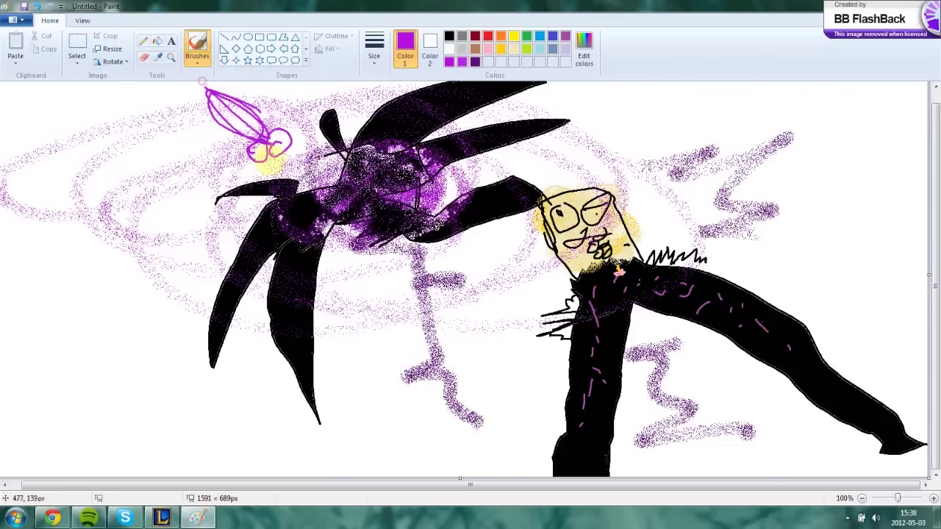
{"action": "left_click", "coordinate": [449, 36]}
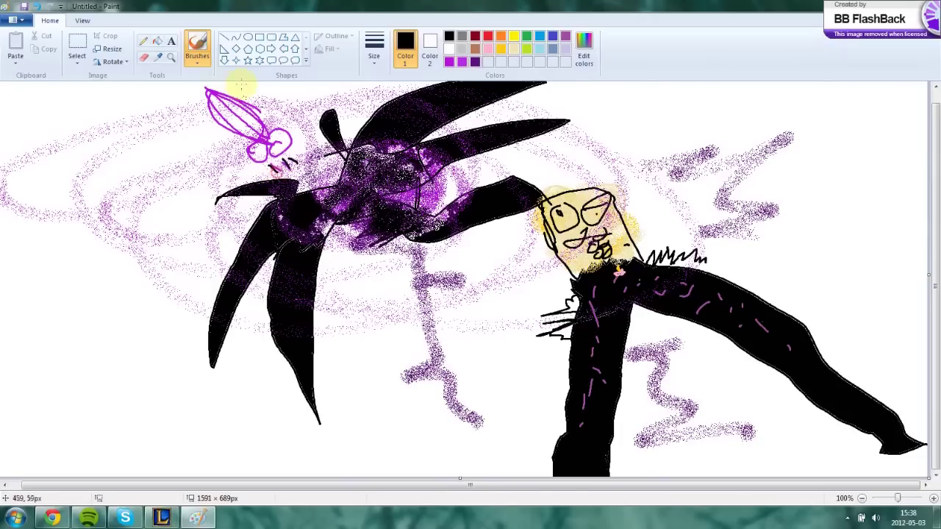
Airbrush standard purple inside and around the pointed shape above the left claws
{"action": "left_click", "coordinate": [195, 64]}
{"action": "left_click", "coordinate": [269, 81]}
{"action": "left_click", "coordinate": [566, 37]}
{"action": "mouse_move", "coordinate": [307, 105]}
{"action": "left_mouse_down"}
{"action": "mouse_move", "coordinate": [266, 99]}
{"action": "mouse_move", "coordinate": [303, 105]}
{"action": "left_mouse_up"}
{"action": "mouse_move", "coordinate": [225, 152]}
{"action": "left_mouse_down"}
{"action": "mouse_move", "coordinate": [211, 117]}
{"action": "mouse_move", "coordinate": [243, 156]}
{"action": "mouse_move", "coordinate": [299, 148]}
{"action": "mouse_move", "coordinate": [321, 156]}
{"action": "mouse_move", "coordinate": [266, 142]}
{"action": "mouse_move", "coordinate": [223, 95]}
{"action": "mouse_move", "coordinate": [252, 112]}
{"action": "mouse_move", "coordinate": [249, 134]}
{"action": "mouse_move", "coordinate": [223, 103]}
{"action": "mouse_move", "coordinate": [250, 121]}
{"action": "left_mouse_up"}
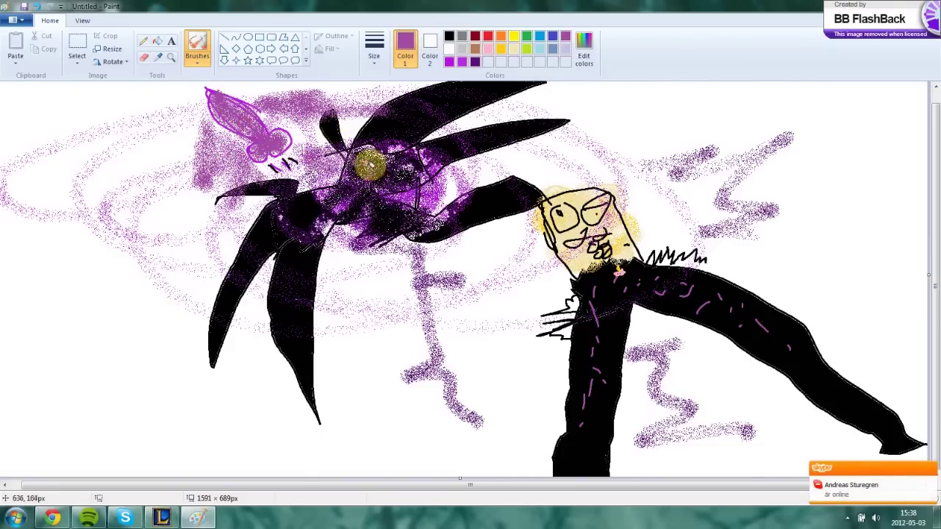
Outline the head above the torso and draw the other arm with a raised, fingered hand in black
{"action": "left_click", "coordinate": [449, 37]}
{"action": "left_click", "coordinate": [202, 62]}
{"action": "left_click", "coordinate": [197, 81]}
{"action": "left_click_drag", "start_coordinate": [540, 188], "coordinate": [542, 163]}
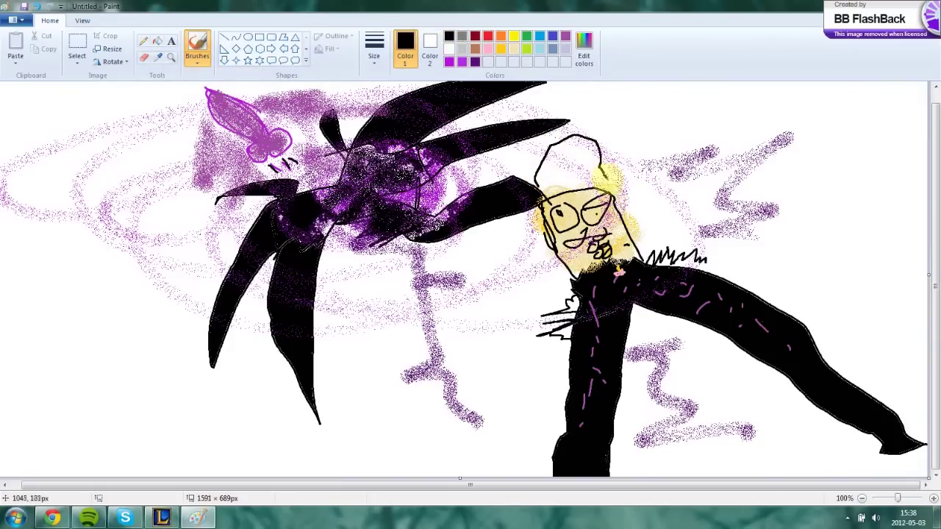
{"action": "mouse_move", "coordinate": [704, 212]}
{"action": "left_mouse_down"}
{"action": "mouse_move", "coordinate": [653, 252]}
{"action": "mouse_move", "coordinate": [634, 247]}
{"action": "left_mouse_up"}
{"action": "left_click_drag", "start_coordinate": [708, 199], "coordinate": [711, 183]}
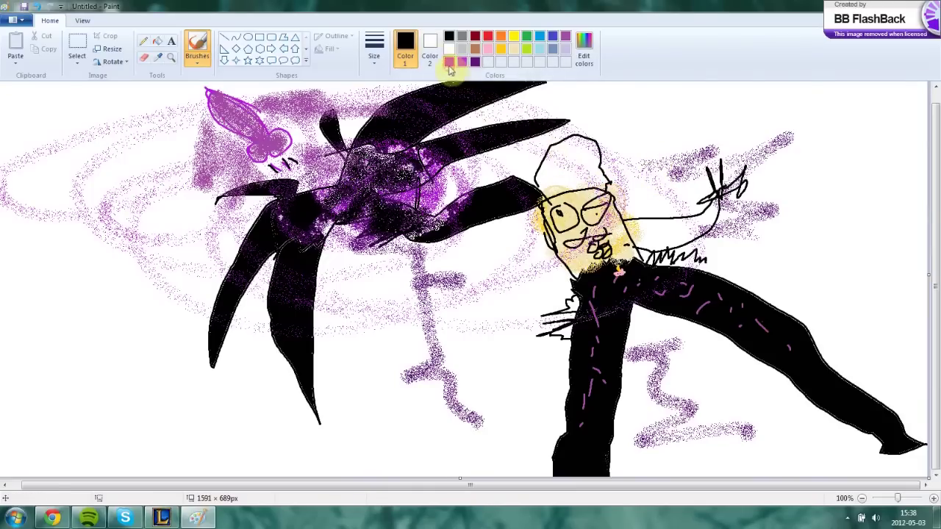
Paint the eyes and open mouth on the head in custom purple, and add a red mark on the forehead
{"action": "left_click", "coordinate": [450, 63]}
{"action": "left_click_drag", "start_coordinate": [562, 158], "coordinate": [576, 155]}
{"action": "left_click_drag", "start_coordinate": [585, 193], "coordinate": [578, 175]}
{"action": "left_click_drag", "start_coordinate": [577, 133], "coordinate": [578, 144]}
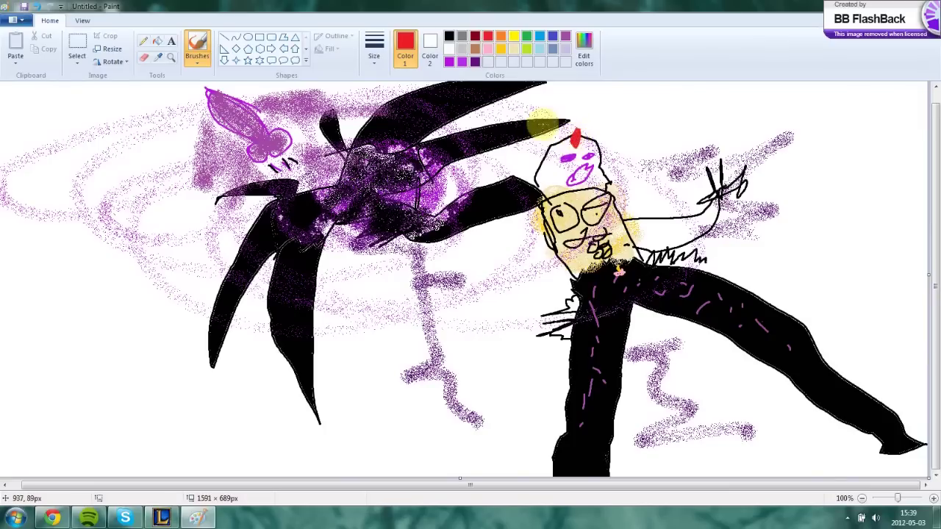
Draw thin black strands of hair sweeping across the top of the head
{"action": "left_click", "coordinate": [449, 35]}
{"action": "left_click", "coordinate": [375, 46]}
{"action": "left_click", "coordinate": [403, 88]}
{"action": "mouse_move", "coordinate": [577, 127]}
{"action": "left_mouse_down"}
{"action": "mouse_move", "coordinate": [631, 134]}
{"action": "mouse_move", "coordinate": [565, 126]}
{"action": "mouse_move", "coordinate": [616, 125]}
{"action": "left_mouse_up"}
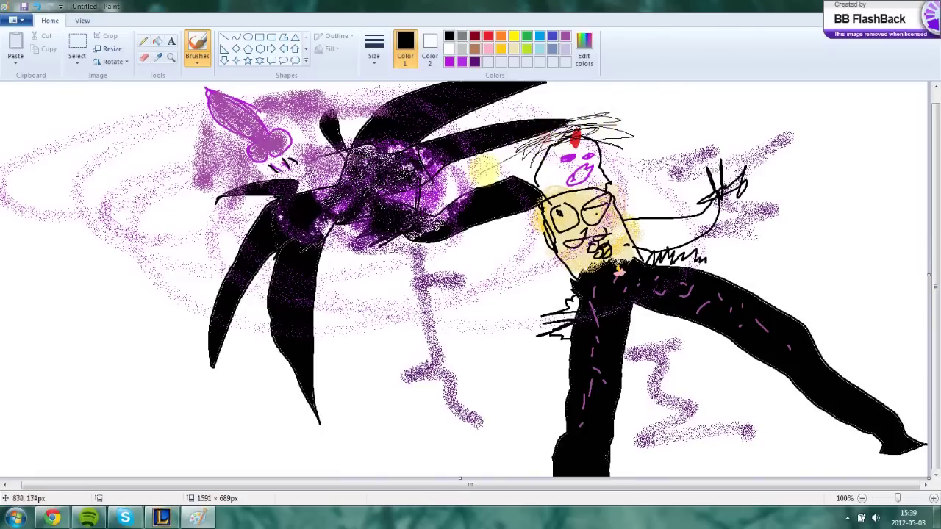
Mix a custom grey and airbrush the hair with it, trailing it down across the black arm
{"action": "left_click", "coordinate": [584, 50]}
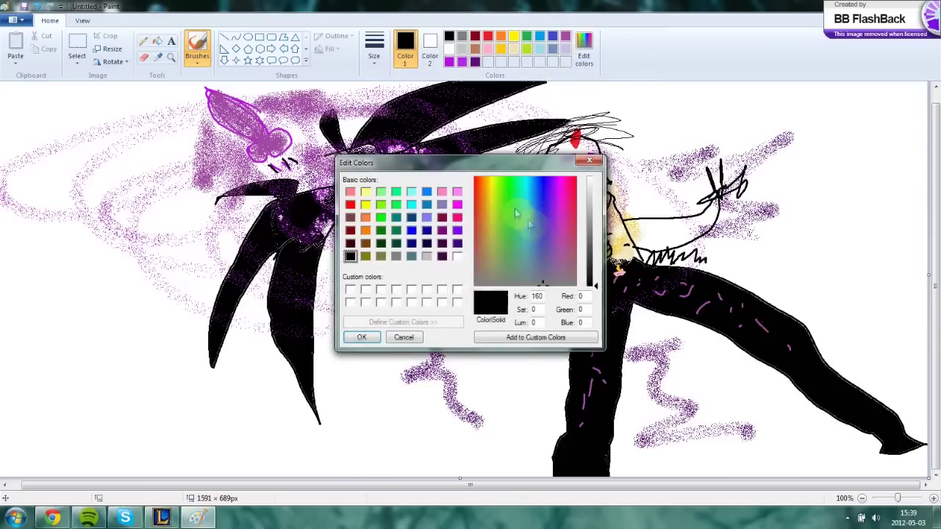
{"action": "left_click", "coordinate": [592, 229]}
{"action": "left_click", "coordinate": [362, 336]}
{"action": "left_click", "coordinate": [205, 63]}
{"action": "left_click", "coordinate": [272, 84]}
{"action": "mouse_move", "coordinate": [531, 150]}
{"action": "left_mouse_down"}
{"action": "mouse_move", "coordinate": [605, 121]}
{"action": "mouse_move", "coordinate": [547, 131]}
{"action": "mouse_move", "coordinate": [491, 178]}
{"action": "mouse_move", "coordinate": [483, 242]}
{"action": "mouse_move", "coordinate": [454, 272]}
{"action": "mouse_move", "coordinate": [465, 221]}
{"action": "left_mouse_up"}
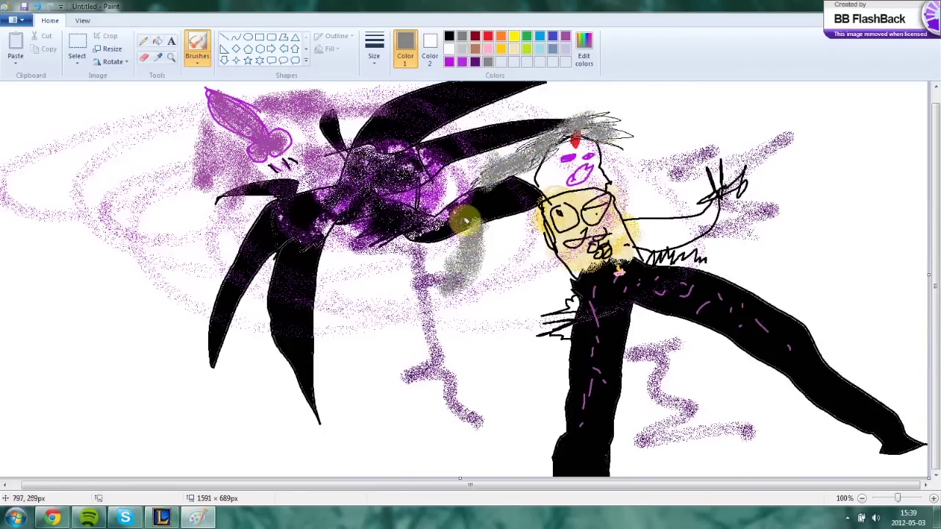
Airbrush a long red ribbon curling behind the figure from the shoulder past the legs, and tint the face pale yellow
{"action": "left_click", "coordinate": [488, 36]}
{"action": "mouse_move", "coordinate": [621, 199]}
{"action": "left_mouse_down"}
{"action": "mouse_move", "coordinate": [698, 158]}
{"action": "mouse_move", "coordinate": [763, 166]}
{"action": "mouse_move", "coordinate": [739, 143]}
{"action": "mouse_move", "coordinate": [770, 162]}
{"action": "mouse_move", "coordinate": [787, 193]}
{"action": "mouse_move", "coordinate": [765, 271]}
{"action": "mouse_move", "coordinate": [768, 175]}
{"action": "mouse_move", "coordinate": [748, 289]}
{"action": "left_mouse_up"}
{"action": "mouse_move", "coordinate": [724, 337]}
{"action": "left_mouse_down"}
{"action": "mouse_move", "coordinate": [711, 339]}
{"action": "mouse_move", "coordinate": [702, 323]}
{"action": "mouse_move", "coordinate": [642, 374]}
{"action": "mouse_move", "coordinate": [605, 374]}
{"action": "mouse_move", "coordinate": [515, 442]}
{"action": "mouse_move", "coordinate": [497, 379]}
{"action": "mouse_move", "coordinate": [487, 390]}
{"action": "mouse_move", "coordinate": [519, 445]}
{"action": "left_mouse_up"}
{"action": "left_click", "coordinate": [514, 50]}
{"action": "mouse_move", "coordinate": [564, 170]}
{"action": "left_mouse_down"}
{"action": "mouse_move", "coordinate": [540, 178]}
{"action": "mouse_move", "coordinate": [586, 148]}
{"action": "left_mouse_up"}
{"action": "left_click_drag", "start_coordinate": [591, 180], "coordinate": [578, 167]}
Repaint the eyes and mouth on the head in bright purple with a thicker round brush
{"action": "left_click", "coordinate": [462, 62]}
{"action": "left_click", "coordinate": [198, 62]}
{"action": "left_click", "coordinate": [197, 83]}
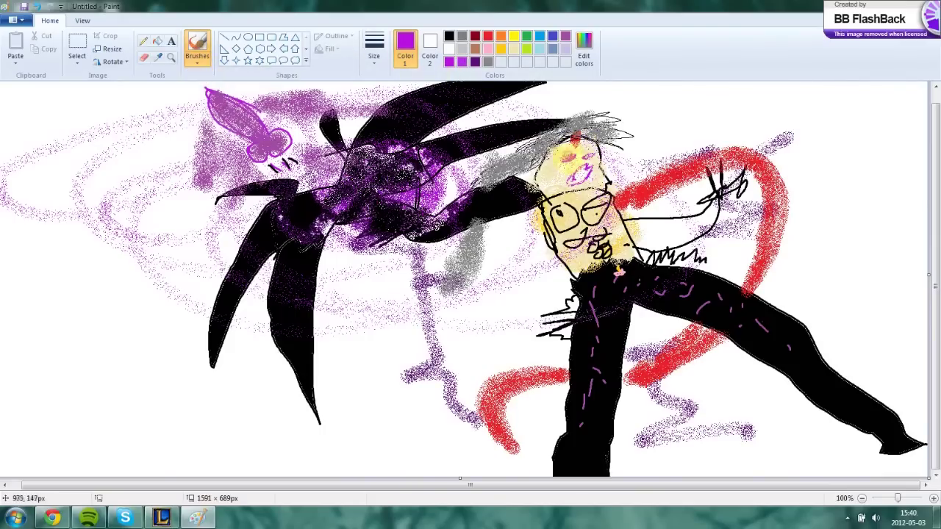
{"action": "left_click", "coordinate": [373, 59]}
{"action": "left_click", "coordinate": [401, 153]}
{"action": "left_click_drag", "start_coordinate": [575, 155], "coordinate": [564, 156]}
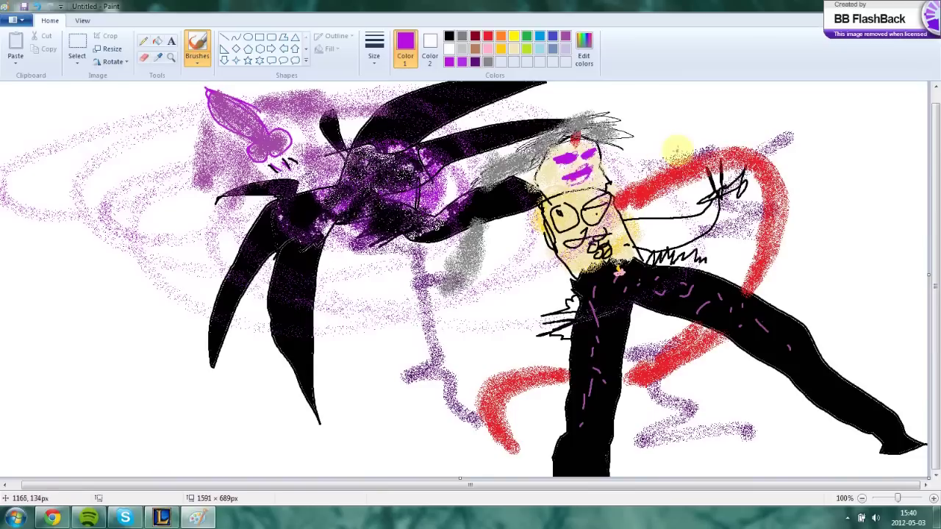
Refine the purple eyes and mouth with thinner strokes and add white details to them
{"action": "left_click", "coordinate": [376, 56]}
{"action": "left_click", "coordinate": [389, 89]}
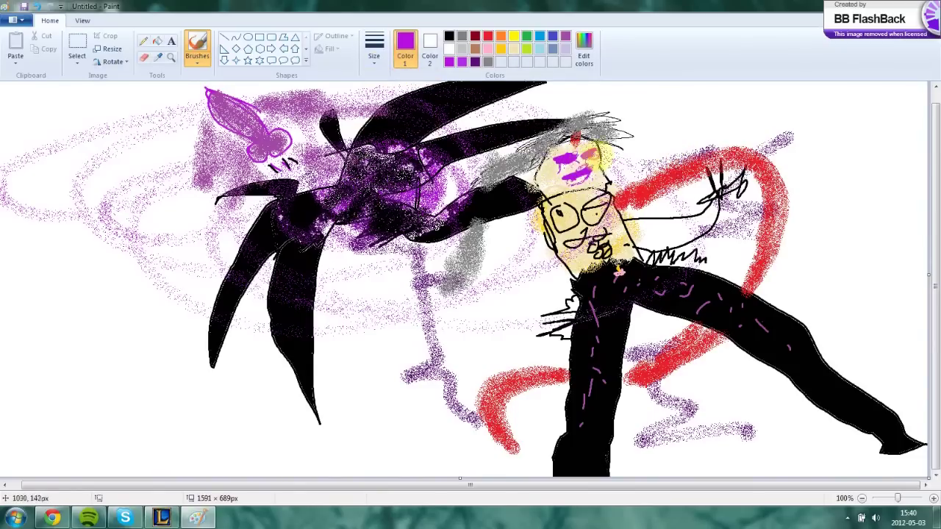
{"action": "left_click", "coordinate": [450, 50]}
{"action": "left_click", "coordinate": [376, 55]}
{"action": "left_click", "coordinate": [390, 107]}
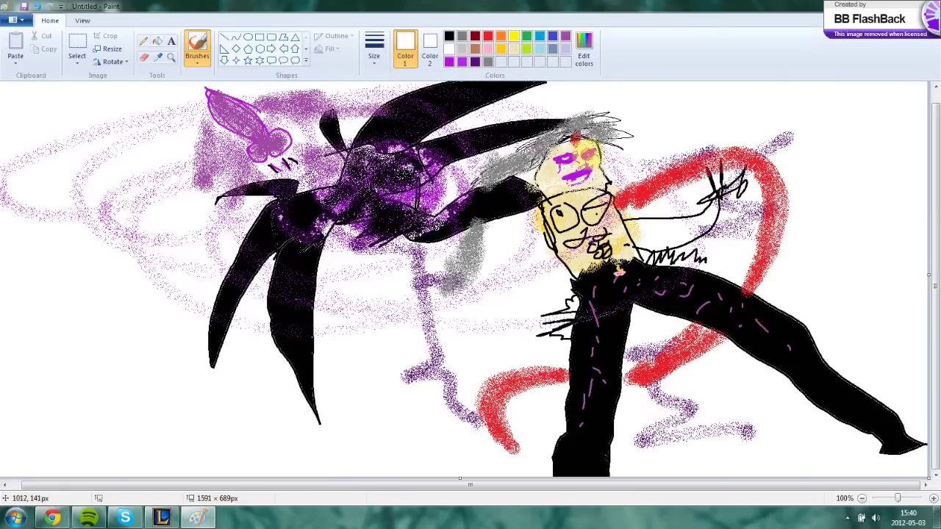
Scribble light brown hair onto the raised arm, the belly and both sides of the hips
{"action": "left_click", "coordinate": [475, 49]}
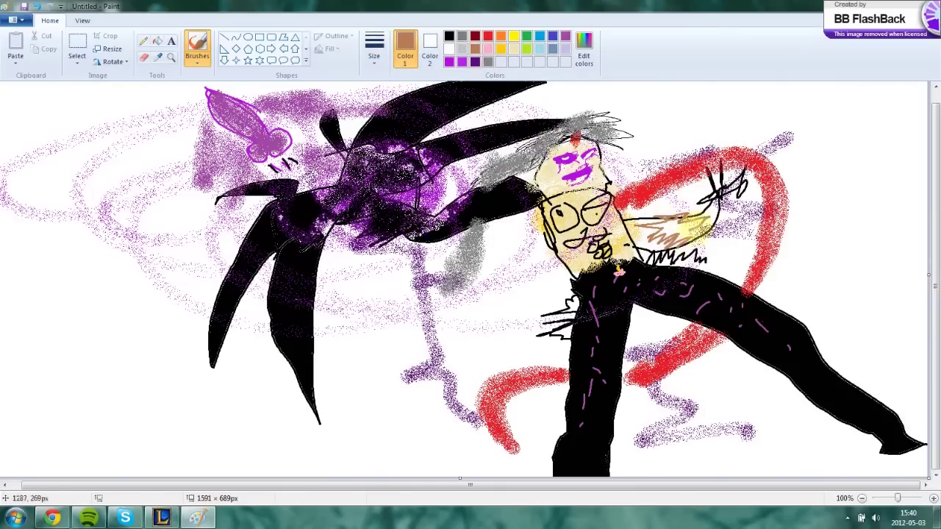
{"action": "left_click_drag", "start_coordinate": [676, 228], "coordinate": [653, 234]}
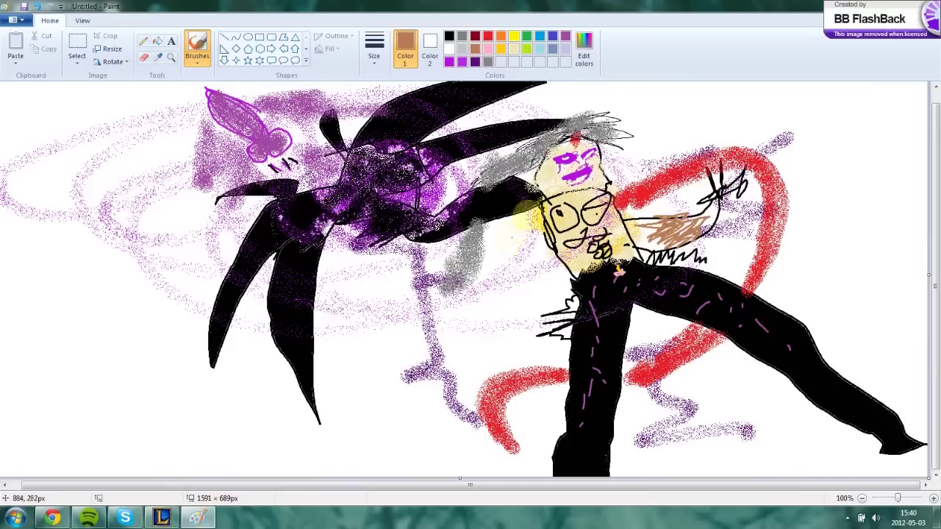
{"action": "mouse_move", "coordinate": [564, 265]}
{"action": "left_mouse_down"}
{"action": "mouse_move", "coordinate": [585, 273]}
{"action": "mouse_move", "coordinate": [638, 271]}
{"action": "mouse_move", "coordinate": [558, 315]}
{"action": "mouse_move", "coordinate": [572, 360]}
{"action": "left_mouse_up"}
{"action": "left_click_drag", "start_coordinate": [711, 276], "coordinate": [684, 274]}
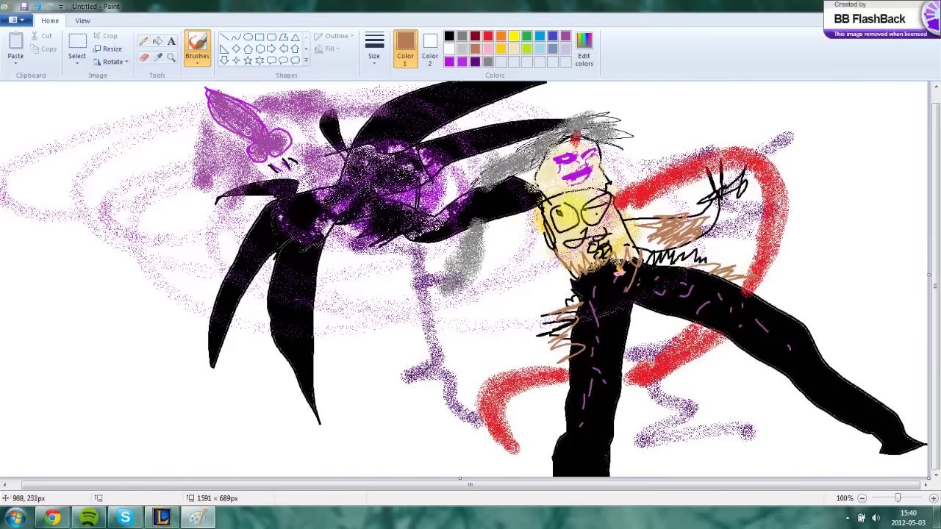
Add short purple accent strokes along the large black claws and a thin purple curve in the upper-right background
{"action": "left_click", "coordinate": [449, 62]}
{"action": "left_click_drag", "start_coordinate": [265, 239], "coordinate": [274, 243]}
{"action": "left_click_drag", "start_coordinate": [292, 259], "coordinate": [307, 284]}
{"action": "left_click_drag", "start_coordinate": [239, 253], "coordinate": [246, 260]}
{"action": "left_click_drag", "start_coordinate": [375, 132], "coordinate": [405, 137]}
{"action": "left_click_drag", "start_coordinate": [416, 118], "coordinate": [420, 121]}
{"action": "left_click_drag", "start_coordinate": [455, 141], "coordinate": [447, 158]}
{"action": "left_click_drag", "start_coordinate": [440, 150], "coordinate": [430, 176]}
{"action": "left_click_drag", "start_coordinate": [806, 159], "coordinate": [876, 252]}
Mix a custom dark brown and draw long sloping lines down the upper-right background
{"action": "left_click", "coordinate": [449, 36]}
{"action": "left_click", "coordinate": [584, 51]}
{"action": "mouse_move", "coordinate": [602, 263]}
{"action": "left_mouse_down"}
{"action": "mouse_move", "coordinate": [605, 248]}
{"action": "mouse_move", "coordinate": [603, 280]}
{"action": "left_mouse_up"}
{"action": "left_click", "coordinate": [363, 336]}
{"action": "mouse_move", "coordinate": [794, 149]}
{"action": "left_mouse_down"}
{"action": "mouse_move", "coordinate": [876, 258]}
{"action": "mouse_move", "coordinate": [752, 99]}
{"action": "mouse_move", "coordinate": [923, 356]}
{"action": "left_mouse_up"}
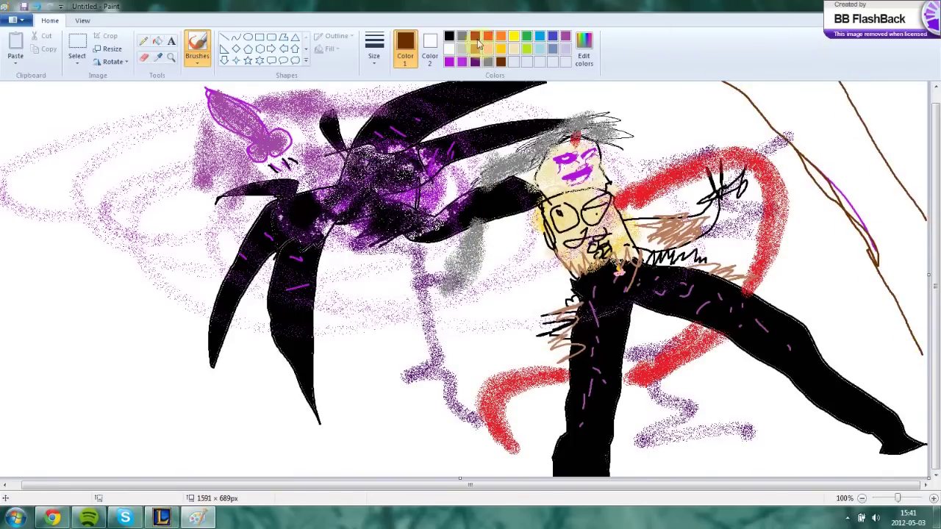
Draw a stack of overlapping dark brown rectangle outlines of varied sizes between the sloping lines
{"action": "left_click", "coordinate": [260, 37]}
{"action": "mouse_move", "coordinate": [766, 86]}
{"action": "left_mouse_down"}
{"action": "mouse_move", "coordinate": [842, 129]}
{"action": "mouse_move", "coordinate": [904, 209]}
{"action": "left_mouse_up"}
{"action": "left_click_drag", "start_coordinate": [888, 251], "coordinate": [918, 292]}
{"action": "left_click_drag", "start_coordinate": [800, 146], "coordinate": [830, 176]}
{"action": "left_click_drag", "start_coordinate": [840, 135], "coordinate": [857, 153]}
{"action": "left_click_drag", "start_coordinate": [855, 123], "coordinate": [869, 141]}
{"action": "left_click_drag", "start_coordinate": [785, 130], "coordinate": [831, 137]}
{"action": "left_click_drag", "start_coordinate": [765, 97], "coordinate": [820, 139]}
{"action": "left_click_drag", "start_coordinate": [877, 226], "coordinate": [926, 254]}
{"action": "mouse_move", "coordinate": [919, 236]}
{"action": "left_mouse_down"}
{"action": "mouse_move", "coordinate": [901, 215]}
{"action": "mouse_move", "coordinate": [869, 215]}
{"action": "left_mouse_up"}
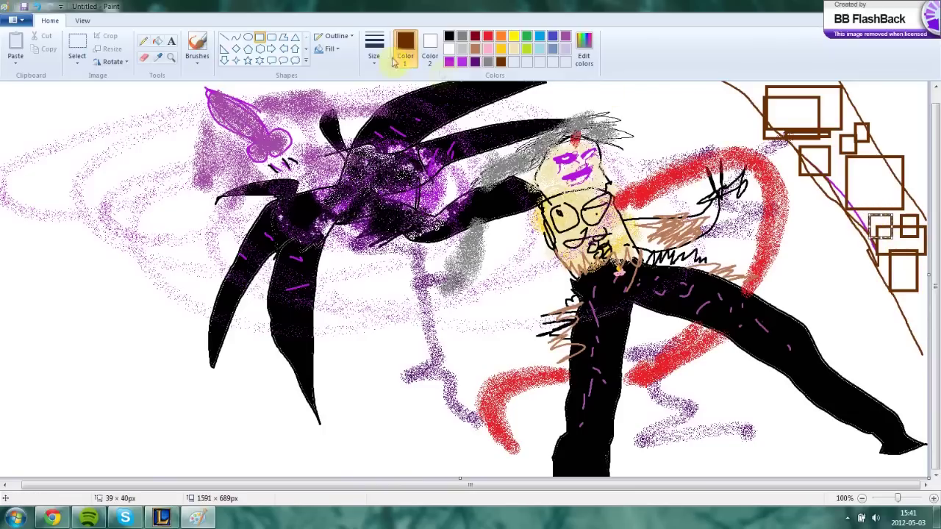
Give the rectangles a solid dark brown fill and draw more of them over the outlined stack
{"action": "left_click", "coordinate": [332, 50]}
{"action": "left_click", "coordinate": [351, 78]}
{"action": "mouse_move", "coordinate": [794, 124]}
{"action": "left_mouse_down"}
{"action": "mouse_move", "coordinate": [824, 122]}
{"action": "mouse_move", "coordinate": [824, 96]}
{"action": "left_mouse_up"}
{"action": "left_click_drag", "start_coordinate": [812, 120], "coordinate": [784, 94]}
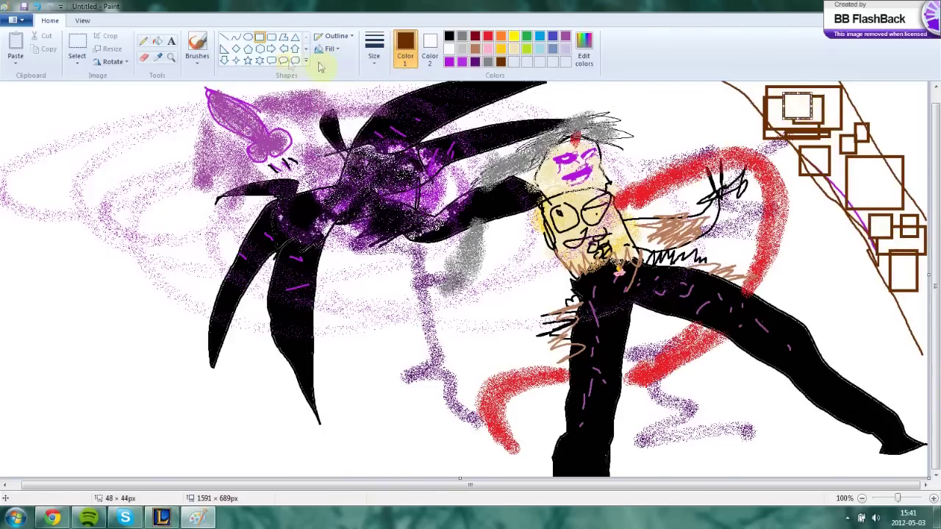
{"action": "left_click", "coordinate": [329, 49]}
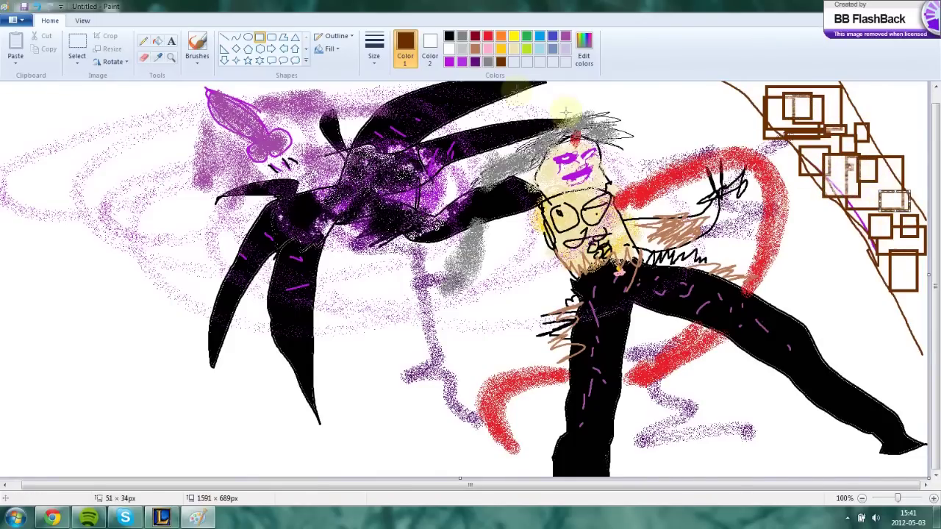
{"action": "left_click", "coordinate": [429, 48]}
{"action": "left_click_drag", "start_coordinate": [902, 221], "coordinate": [855, 178]}
{"action": "left_click", "coordinate": [332, 49]}
{"action": "left_click", "coordinate": [349, 78]}
{"action": "left_click_drag", "start_coordinate": [775, 96], "coordinate": [809, 103]}
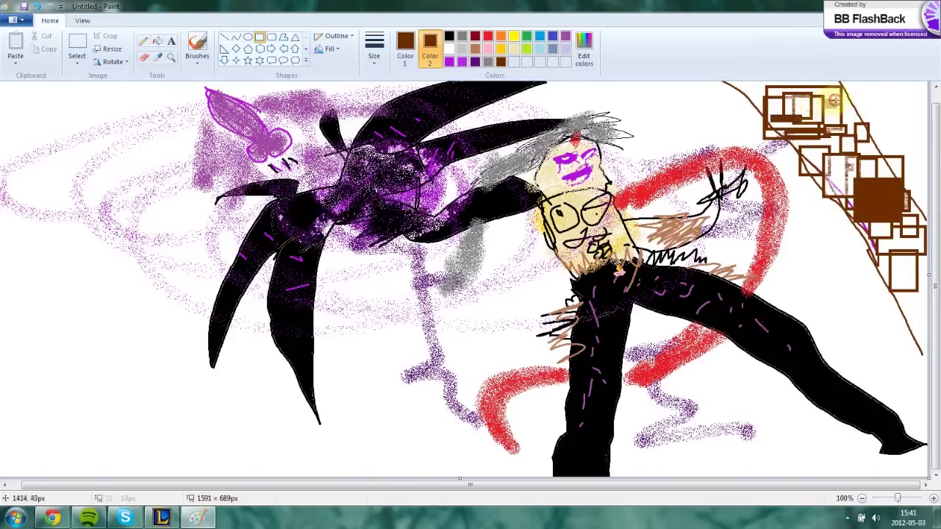
Cover the stack with black-outlined rectangles filled in dark brown, from its upper end down the slope
{"action": "left_click", "coordinate": [405, 49]}
{"action": "left_click", "coordinate": [449, 36]}
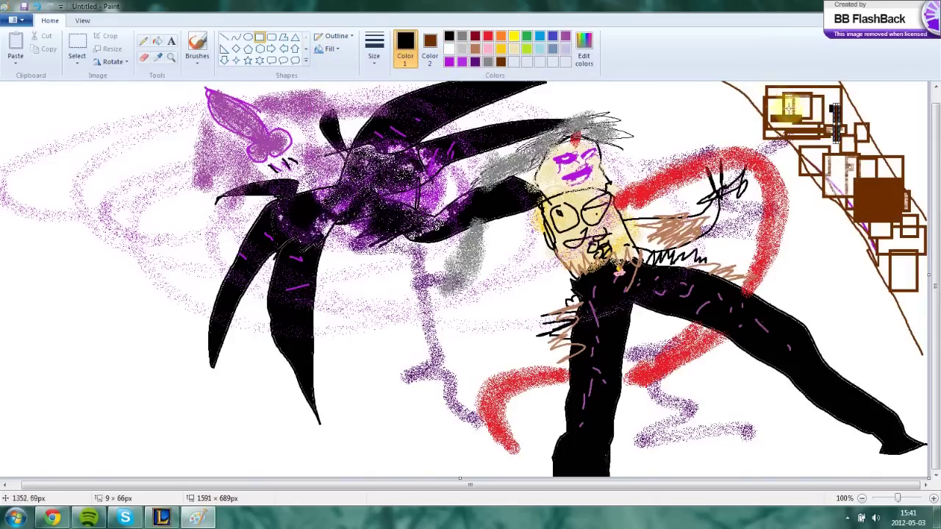
{"action": "left_click_drag", "start_coordinate": [774, 93], "coordinate": [824, 131]}
{"action": "left_click_drag", "start_coordinate": [855, 187], "coordinate": [883, 217]}
{"action": "left_click_drag", "start_coordinate": [829, 169], "coordinate": [868, 194]}
{"action": "left_click_drag", "start_coordinate": [856, 139], "coordinate": [880, 165]}
{"action": "left_click_drag", "start_coordinate": [917, 230], "coordinate": [891, 264]}
{"action": "left_click_drag", "start_coordinate": [900, 281], "coordinate": [922, 305]}
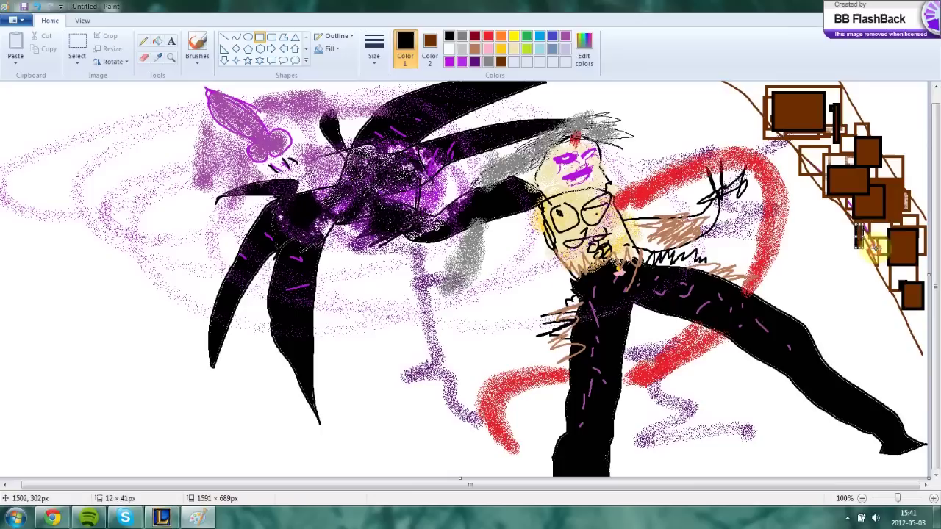
{"action": "left_click_drag", "start_coordinate": [875, 249], "coordinate": [862, 214]}
{"action": "left_click_drag", "start_coordinate": [794, 136], "coordinate": [845, 187]}
{"action": "left_click_drag", "start_coordinate": [748, 103], "coordinate": [833, 109]}
Add a 9 × 36 px orange rectangle to the brown stack and airbrush orange flames beneath the large black claws
{"action": "left_click", "coordinate": [501, 36]}
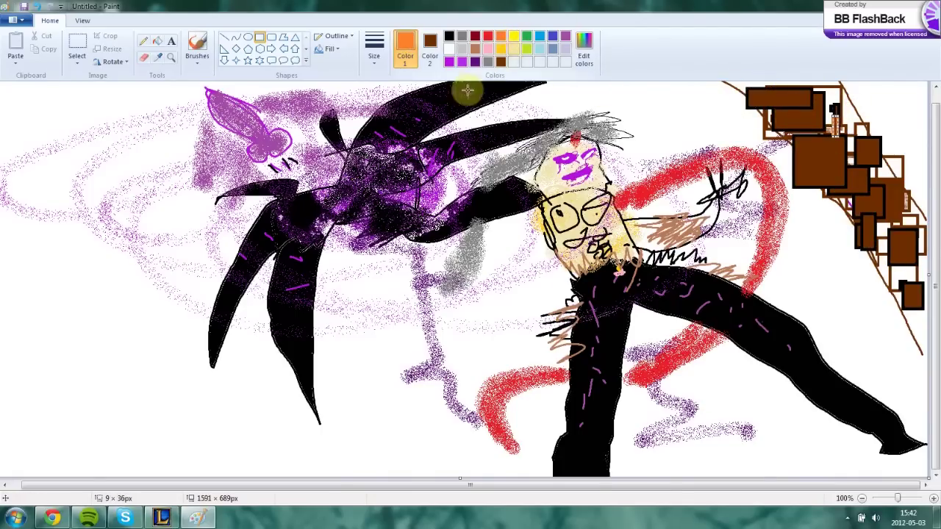
{"action": "left_click", "coordinate": [197, 59]}
{"action": "left_click", "coordinate": [267, 89]}
{"action": "mouse_move", "coordinate": [420, 343]}
{"action": "left_mouse_down"}
{"action": "mouse_move", "coordinate": [330, 370]}
{"action": "mouse_move", "coordinate": [361, 336]}
{"action": "mouse_move", "coordinate": [173, 430]}
{"action": "mouse_move", "coordinate": [312, 385]}
{"action": "left_mouse_up"}
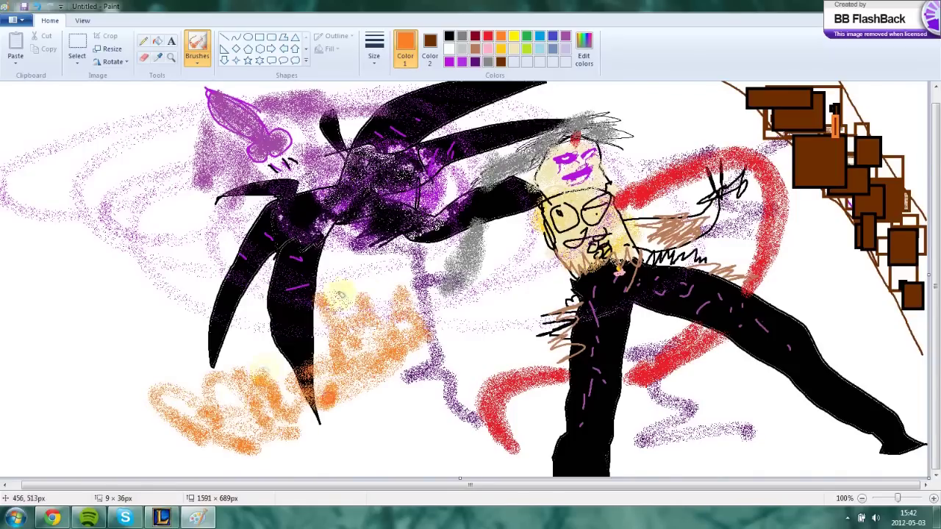
Draw thin orange and dark brown ground lines rising behind the legs, and sketch brown contours in the upper-left background
{"action": "left_click", "coordinate": [375, 61]}
{"action": "left_click", "coordinate": [503, 63]}
{"action": "left_click", "coordinate": [376, 59]}
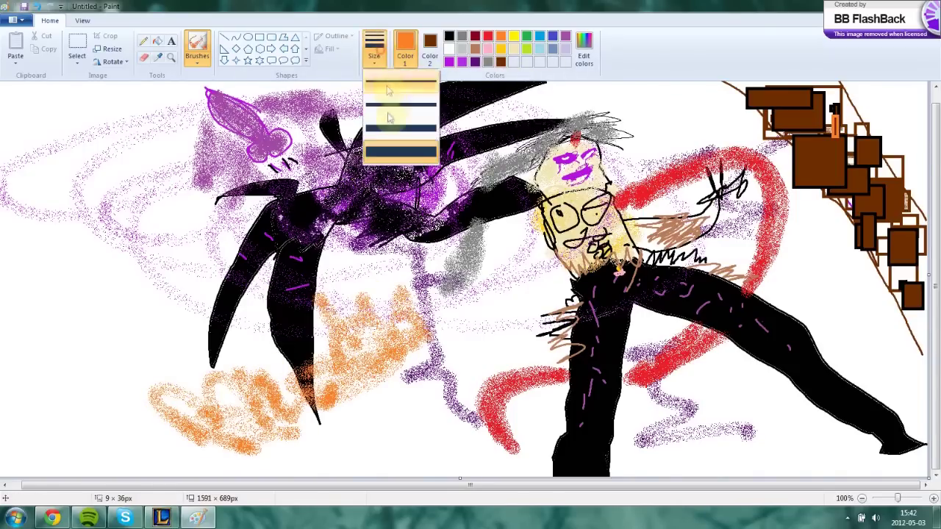
{"action": "left_click", "coordinate": [388, 110]}
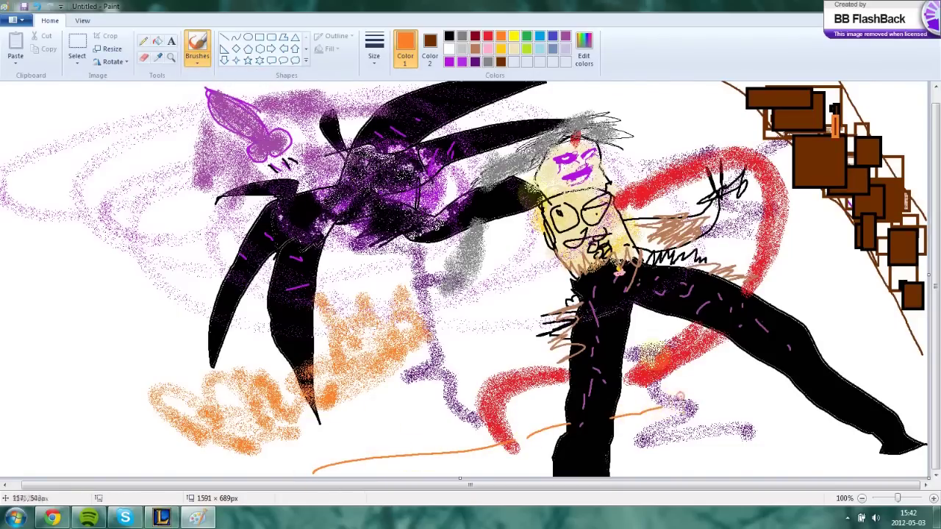
{"action": "left_click", "coordinate": [500, 61]}
{"action": "left_click_drag", "start_coordinate": [680, 395], "coordinate": [713, 380]}
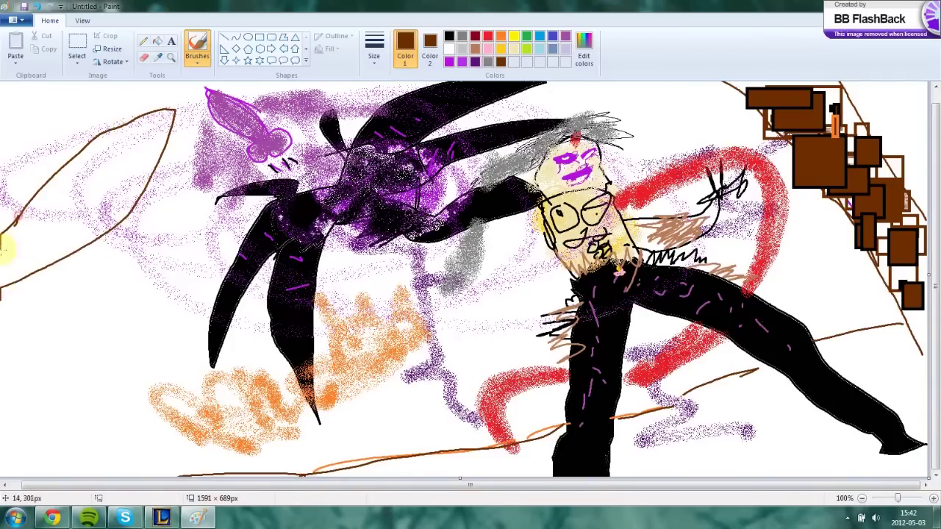
{"action": "mouse_move", "coordinate": [119, 94]}
{"action": "left_mouse_down"}
{"action": "mouse_move", "coordinate": [122, 204]}
{"action": "mouse_move", "coordinate": [59, 151]}
{"action": "mouse_move", "coordinate": [279, 110]}
{"action": "mouse_move", "coordinate": [41, 114]}
{"action": "mouse_move", "coordinate": [149, 143]}
{"action": "left_mouse_up"}
Shade the left background and the ground below the figure with broad, speckled dark brown strokes
{"action": "left_click", "coordinate": [378, 56]}
{"action": "left_click", "coordinate": [391, 152]}
{"action": "left_click", "coordinate": [195, 64]}
{"action": "left_click", "coordinate": [214, 105]}
{"action": "left_click", "coordinate": [375, 63]}
{"action": "left_click", "coordinate": [390, 153]}
{"action": "mouse_move", "coordinate": [147, 181]}
{"action": "left_mouse_down"}
{"action": "mouse_move", "coordinate": [81, 236]}
{"action": "mouse_move", "coordinate": [99, 182]}
{"action": "mouse_move", "coordinate": [29, 213]}
{"action": "mouse_move", "coordinate": [103, 110]}
{"action": "mouse_move", "coordinate": [33, 93]}
{"action": "mouse_move", "coordinate": [147, 81]}
{"action": "mouse_move", "coordinate": [120, 147]}
{"action": "mouse_move", "coordinate": [74, 147]}
{"action": "mouse_move", "coordinate": [94, 245]}
{"action": "mouse_move", "coordinate": [32, 242]}
{"action": "mouse_move", "coordinate": [9, 273]}
{"action": "mouse_move", "coordinate": [84, 414]}
{"action": "mouse_move", "coordinate": [263, 466]}
{"action": "mouse_move", "coordinate": [21, 368]}
{"action": "mouse_move", "coordinate": [44, 254]}
{"action": "mouse_move", "coordinate": [99, 210]}
{"action": "mouse_move", "coordinate": [193, 200]}
{"action": "mouse_move", "coordinate": [37, 447]}
{"action": "mouse_move", "coordinate": [360, 450]}
{"action": "mouse_move", "coordinate": [399, 466]}
{"action": "mouse_move", "coordinate": [515, 466]}
{"action": "mouse_move", "coordinate": [750, 434]}
{"action": "mouse_move", "coordinate": [725, 401]}
{"action": "mouse_move", "coordinate": [752, 466]}
{"action": "mouse_move", "coordinate": [919, 411]}
{"action": "mouse_move", "coordinate": [844, 340]}
{"action": "mouse_move", "coordinate": [807, 403]}
{"action": "mouse_move", "coordinate": [809, 415]}
{"action": "mouse_move", "coordinate": [849, 439]}
{"action": "left_mouse_up"}
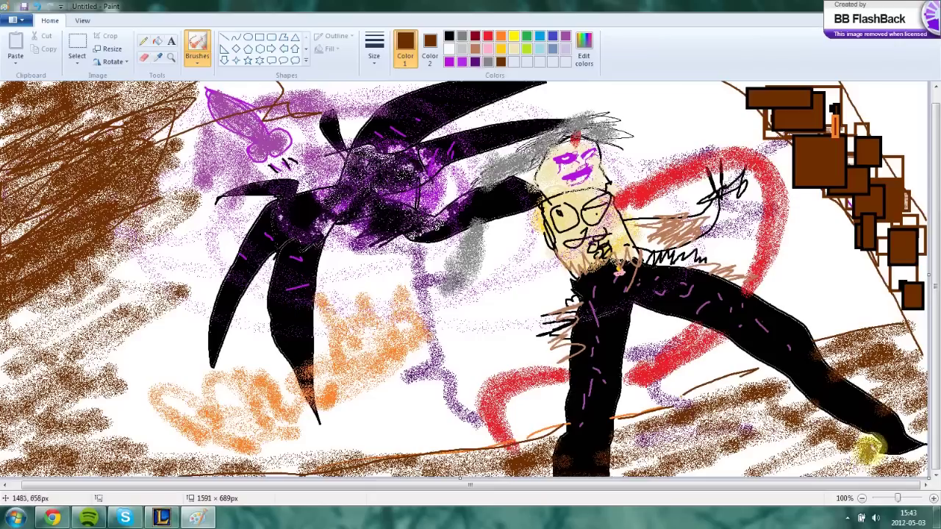
Airbrush a purple glow around the raised hand and over the claws' centre, and paint thick black marks inside that centre
{"action": "mouse_move", "coordinate": [736, 177]}
{"action": "left_mouse_down"}
{"action": "mouse_move", "coordinate": [693, 96]}
{"action": "mouse_move", "coordinate": [745, 150]}
{"action": "left_mouse_up"}
{"action": "mouse_move", "coordinate": [392, 171]}
{"action": "left_mouse_down"}
{"action": "mouse_move", "coordinate": [360, 175]}
{"action": "mouse_move", "coordinate": [412, 213]}
{"action": "mouse_move", "coordinate": [393, 197]}
{"action": "mouse_move", "coordinate": [346, 203]}
{"action": "mouse_move", "coordinate": [350, 182]}
{"action": "mouse_move", "coordinate": [353, 235]}
{"action": "mouse_move", "coordinate": [294, 257]}
{"action": "mouse_move", "coordinate": [294, 220]}
{"action": "left_mouse_up"}
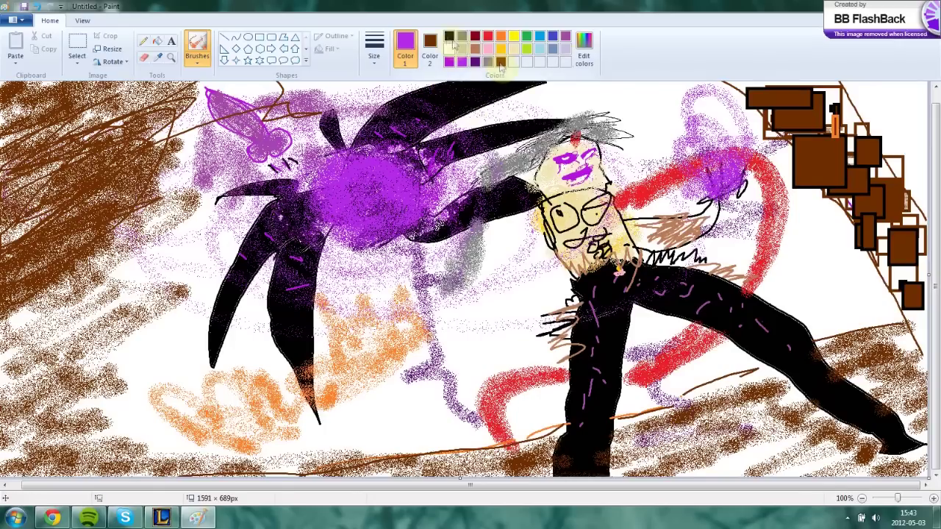
{"action": "left_click", "coordinate": [198, 64]}
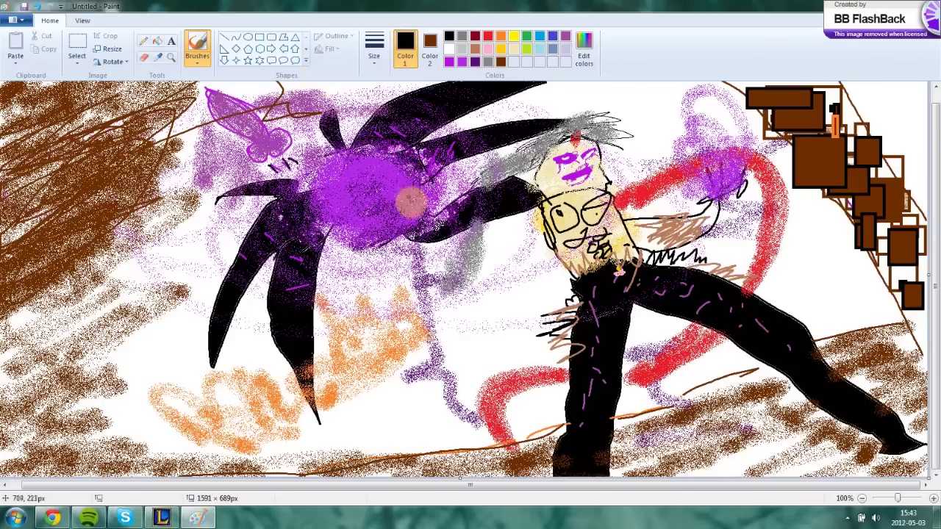
{"action": "mouse_move", "coordinate": [368, 166]}
{"action": "left_mouse_down"}
{"action": "mouse_move", "coordinate": [368, 204]}
{"action": "mouse_move", "coordinate": [405, 200]}
{"action": "mouse_move", "coordinate": [446, 228]}
{"action": "left_mouse_up"}
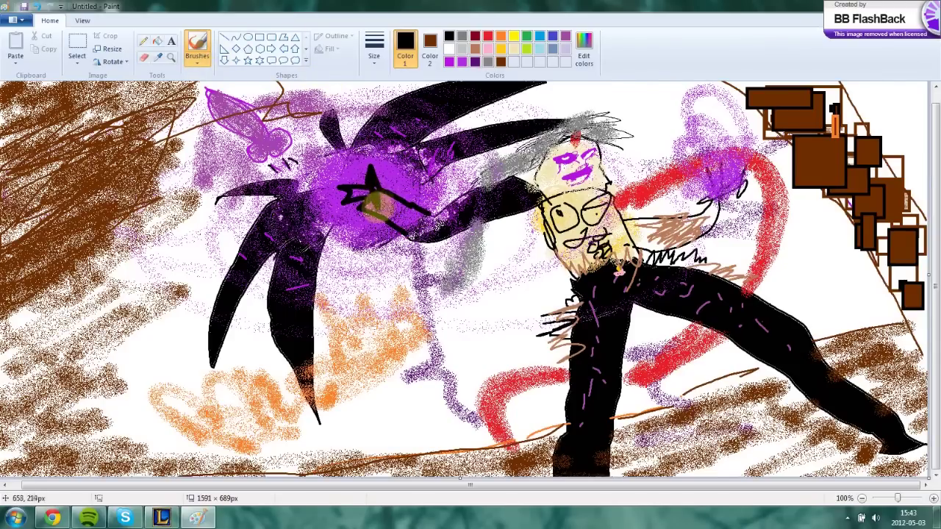
{"action": "mouse_move", "coordinate": [389, 209]}
{"action": "left_mouse_down"}
{"action": "mouse_move", "coordinate": [359, 191]}
{"action": "mouse_move", "coordinate": [390, 206]}
{"action": "mouse_move", "coordinate": [408, 177]}
{"action": "mouse_move", "coordinate": [423, 230]}
{"action": "left_mouse_up"}
Airbrush bright purple over the black marks and add purple swirls between the claws and the standing leg
{"action": "left_click", "coordinate": [461, 62]}
{"action": "left_click", "coordinate": [199, 62]}
{"action": "left_click", "coordinate": [271, 81]}
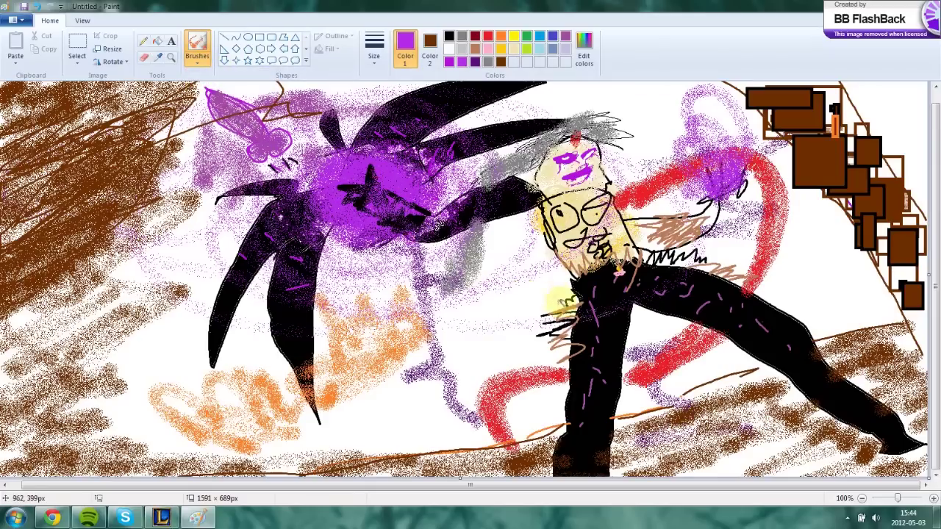
{"action": "mouse_move", "coordinate": [531, 351]}
{"action": "left_mouse_down"}
{"action": "mouse_move", "coordinate": [570, 274]}
{"action": "mouse_move", "coordinate": [435, 186]}
{"action": "left_mouse_up"}
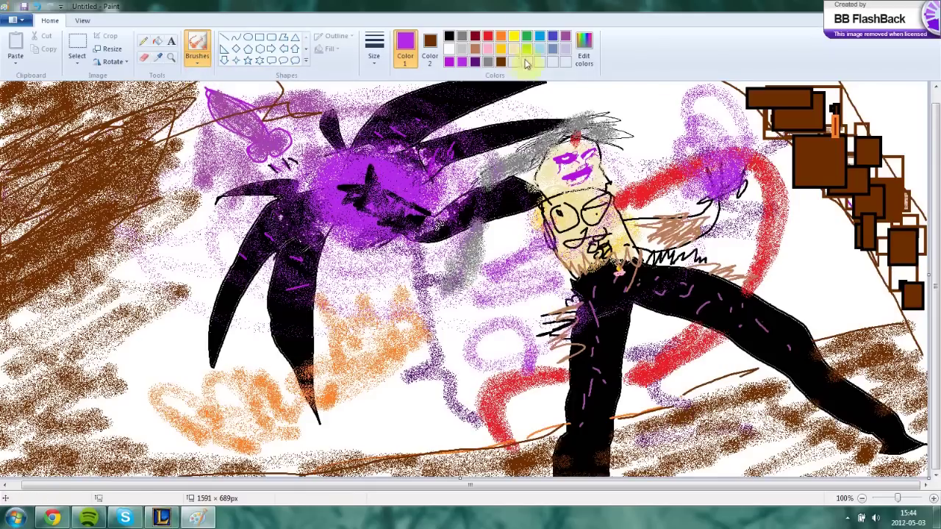
Airbrush more dark brown around the lower claws, over the left background and below the rectangle stack
{"action": "mouse_move", "coordinate": [421, 397]}
{"action": "left_mouse_down"}
{"action": "mouse_move", "coordinate": [329, 424]}
{"action": "mouse_move", "coordinate": [210, 432]}
{"action": "mouse_move", "coordinate": [263, 256]}
{"action": "mouse_move", "coordinate": [205, 289]}
{"action": "mouse_move", "coordinate": [131, 226]}
{"action": "mouse_move", "coordinate": [92, 419]}
{"action": "mouse_move", "coordinate": [200, 250]}
{"action": "mouse_move", "coordinate": [166, 180]}
{"action": "mouse_move", "coordinate": [198, 117]}
{"action": "mouse_move", "coordinate": [13, 278]}
{"action": "mouse_move", "coordinate": [100, 365]}
{"action": "mouse_move", "coordinate": [134, 344]}
{"action": "mouse_move", "coordinate": [132, 387]}
{"action": "mouse_move", "coordinate": [177, 445]}
{"action": "mouse_move", "coordinate": [135, 450]}
{"action": "mouse_move", "coordinate": [103, 436]}
{"action": "mouse_move", "coordinate": [30, 447]}
{"action": "mouse_move", "coordinate": [30, 394]}
{"action": "mouse_move", "coordinate": [80, 387]}
{"action": "mouse_move", "coordinate": [20, 329]}
{"action": "mouse_move", "coordinate": [31, 332]}
{"action": "mouse_move", "coordinate": [139, 275]}
{"action": "left_mouse_up"}
{"action": "left_click_drag", "start_coordinate": [117, 387], "coordinate": [125, 401]}
{"action": "mouse_move", "coordinate": [882, 309]}
{"action": "left_mouse_down"}
{"action": "mouse_move", "coordinate": [823, 320]}
{"action": "mouse_move", "coordinate": [839, 280]}
{"action": "mouse_move", "coordinate": [862, 287]}
{"action": "mouse_move", "coordinate": [897, 276]}
{"action": "mouse_move", "coordinate": [842, 268]}
{"action": "mouse_move", "coordinate": [874, 204]}
{"action": "mouse_move", "coordinate": [830, 309]}
{"action": "left_mouse_up"}
Draw a slanted double door frame of straight black lines in the lower-left background
{"action": "left_click", "coordinate": [375, 57]}
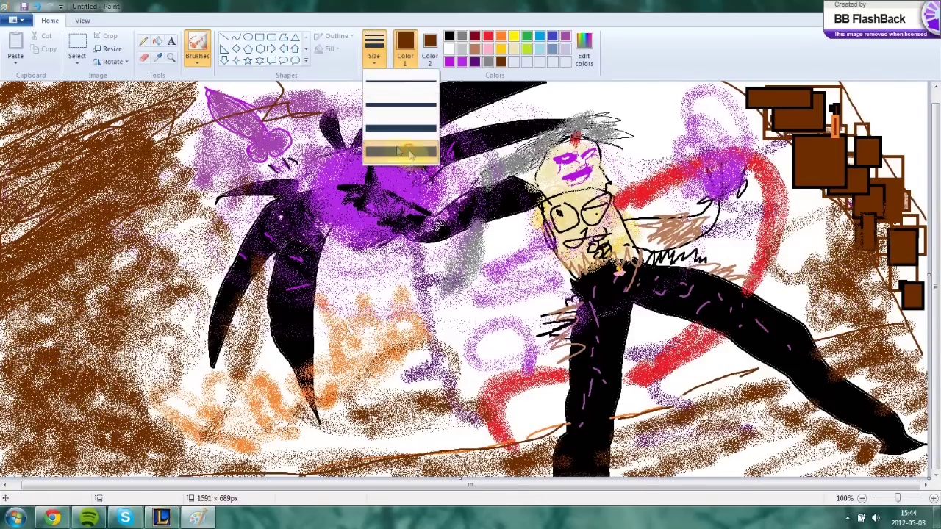
{"action": "left_click", "coordinate": [409, 153]}
{"action": "left_click", "coordinate": [225, 38]}
{"action": "mouse_move", "coordinate": [110, 421]}
{"action": "left_mouse_down"}
{"action": "mouse_move", "coordinate": [30, 296]}
{"action": "mouse_move", "coordinate": [25, 272]}
{"action": "left_mouse_up"}
{"action": "left_click", "coordinate": [450, 37]}
{"action": "left_click_drag", "start_coordinate": [97, 253], "coordinate": [206, 422]}
{"action": "mouse_move", "coordinate": [15, 286]}
{"action": "left_mouse_down"}
{"action": "mouse_move", "coordinate": [108, 251]}
{"action": "mouse_move", "coordinate": [156, 356]}
{"action": "mouse_move", "coordinate": [107, 245]}
{"action": "mouse_move", "coordinate": [213, 375]}
{"action": "mouse_move", "coordinate": [229, 419]}
{"action": "left_mouse_up"}
{"action": "left_click_drag", "start_coordinate": [100, 226], "coordinate": [28, 261]}
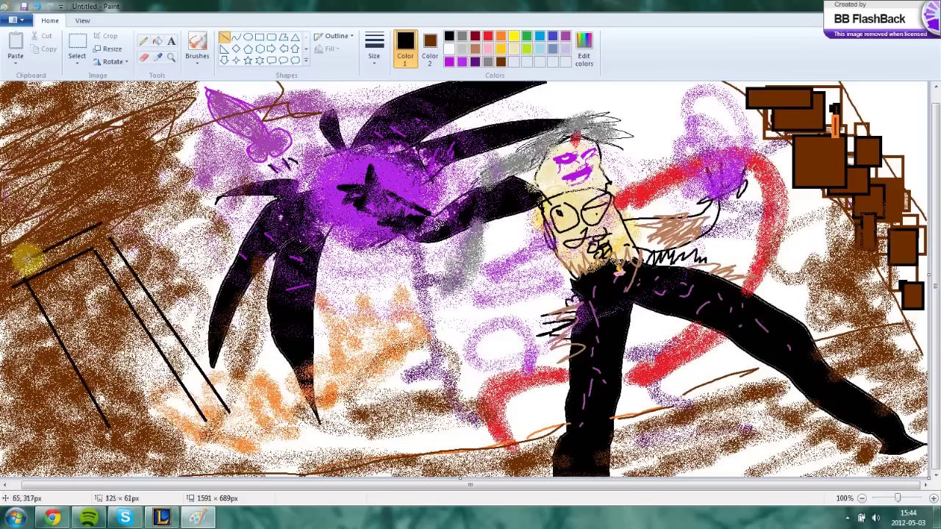
{"action": "left_click_drag", "start_coordinate": [111, 234], "coordinate": [101, 225]}
{"action": "mouse_move", "coordinate": [6, 275]}
{"action": "left_mouse_down"}
{"action": "mouse_move", "coordinate": [110, 446]}
{"action": "mouse_move", "coordinate": [107, 430]}
{"action": "left_mouse_up"}
Airbrush dark brown around the door frame and across the upper background above the claws and head
{"action": "left_click", "coordinate": [197, 50]}
{"action": "left_click", "coordinate": [500, 61]}
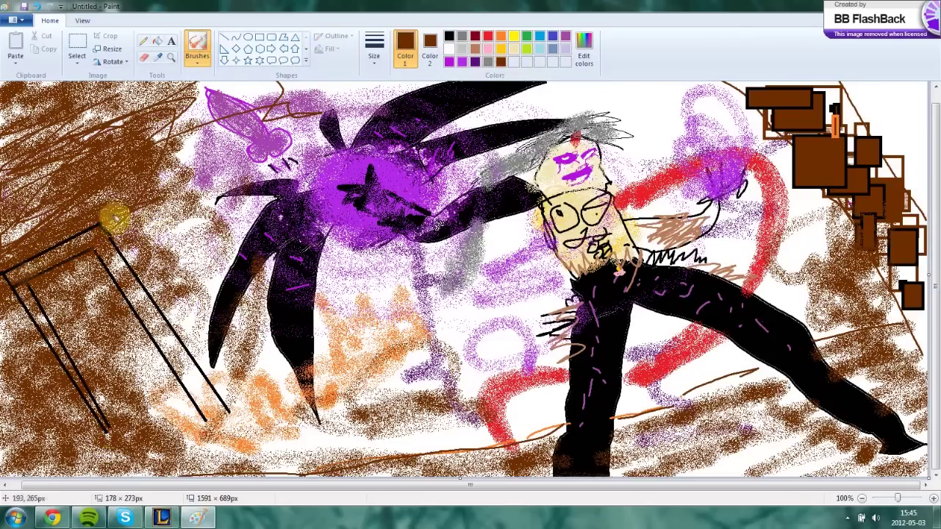
{"action": "mouse_move", "coordinate": [158, 301]}
{"action": "left_mouse_down"}
{"action": "mouse_move", "coordinate": [184, 345]}
{"action": "mouse_move", "coordinate": [199, 256]}
{"action": "mouse_move", "coordinate": [165, 180]}
{"action": "mouse_move", "coordinate": [194, 97]}
{"action": "left_mouse_up"}
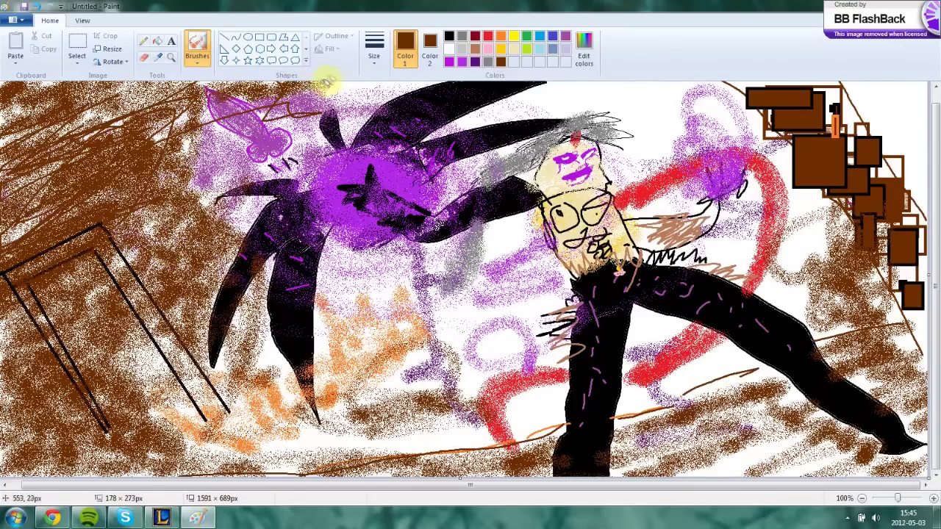
{"action": "left_click_drag", "start_coordinate": [326, 83], "coordinate": [464, 84]}
{"action": "mouse_move", "coordinate": [519, 115]}
{"action": "left_mouse_down"}
{"action": "mouse_move", "coordinate": [456, 121]}
{"action": "mouse_move", "coordinate": [686, 100]}
{"action": "left_mouse_up"}
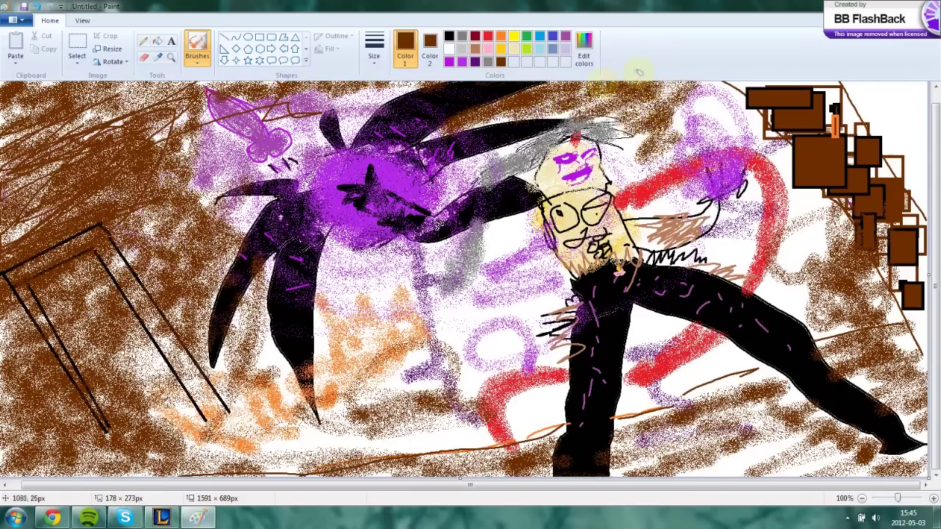
Airbrush yellow flames from the claw tips up to the torso, with a red streak along their base
{"action": "left_click_drag", "start_coordinate": [430, 338], "coordinate": [470, 291]}
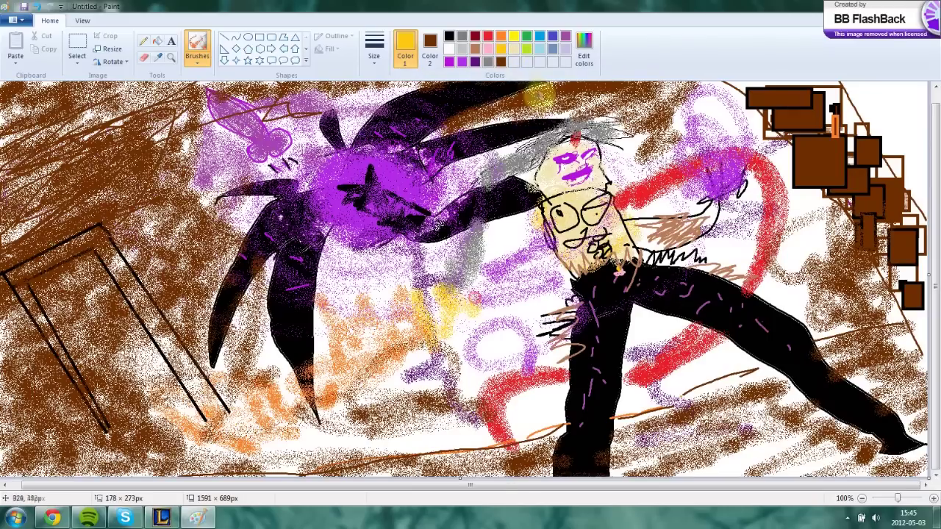
{"action": "left_click_drag", "start_coordinate": [447, 326], "coordinate": [300, 353]}
{"action": "left_click_drag", "start_coordinate": [544, 286], "coordinate": [518, 239]}
{"action": "left_click_drag", "start_coordinate": [511, 283], "coordinate": [301, 404]}
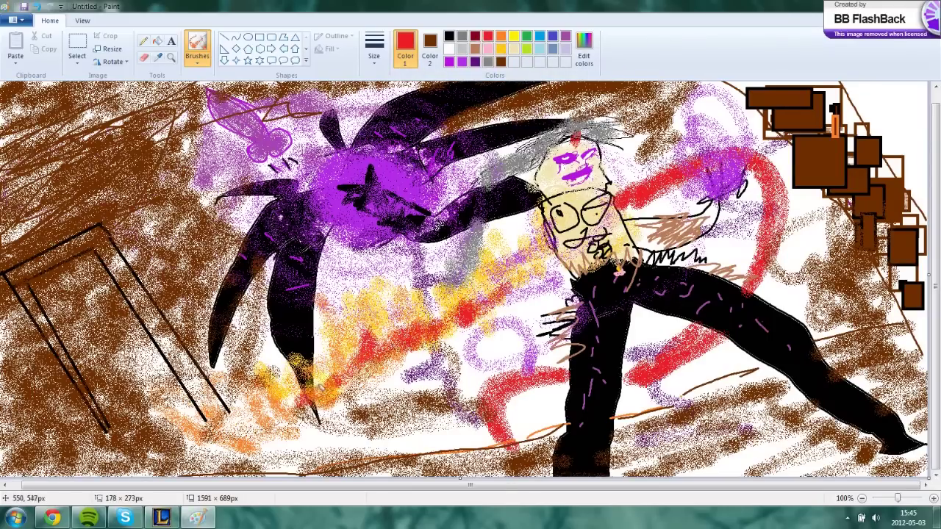
Outline a wide-brimmed black hat over the grey hair with a round brush
{"action": "left_click", "coordinate": [449, 36]}
{"action": "mouse_move", "coordinate": [550, 140]}
{"action": "left_mouse_down"}
{"action": "mouse_move", "coordinate": [514, 165]}
{"action": "mouse_move", "coordinate": [573, 136]}
{"action": "mouse_move", "coordinate": [483, 205]}
{"action": "left_mouse_up"}
{"action": "left_click", "coordinate": [463, 63]}
{"action": "mouse_move", "coordinate": [570, 140]}
{"action": "left_mouse_down"}
{"action": "mouse_move", "coordinate": [529, 158]}
{"action": "mouse_move", "coordinate": [588, 136]}
{"action": "left_mouse_up"}
{"action": "left_click", "coordinate": [198, 61]}
{"action": "left_click", "coordinate": [199, 83]}
{"action": "left_click_drag", "start_coordinate": [484, 175], "coordinate": [607, 117]}
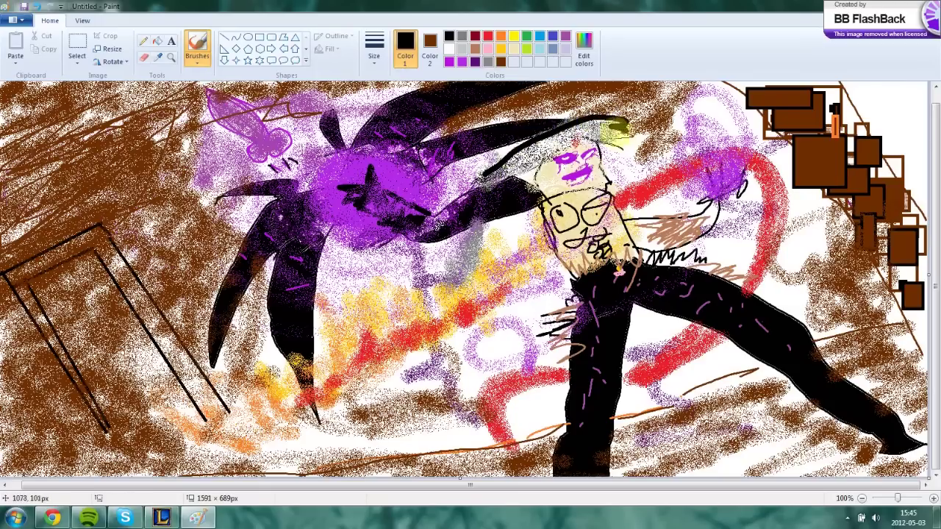
{"action": "left_click_drag", "start_coordinate": [570, 147], "coordinate": [487, 177]}
{"action": "left_click", "coordinate": [381, 62]}
{"action": "left_click", "coordinate": [398, 86]}
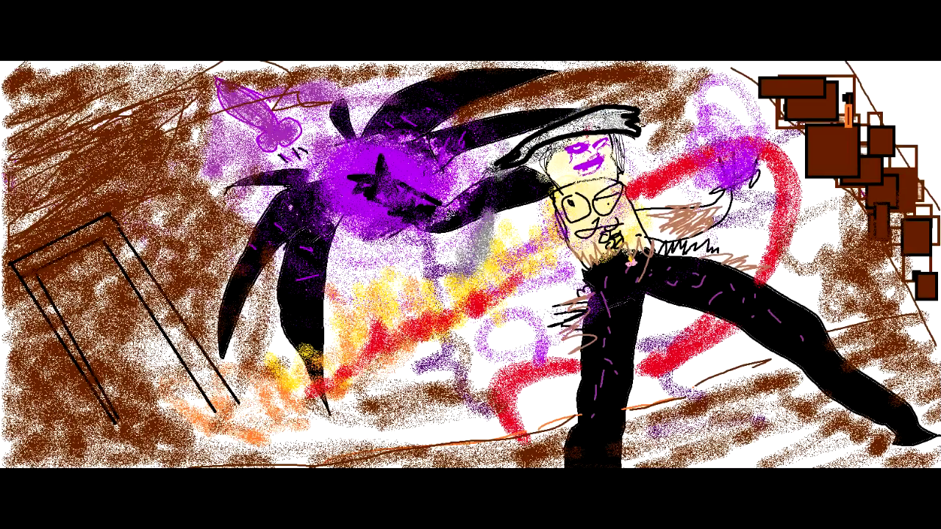